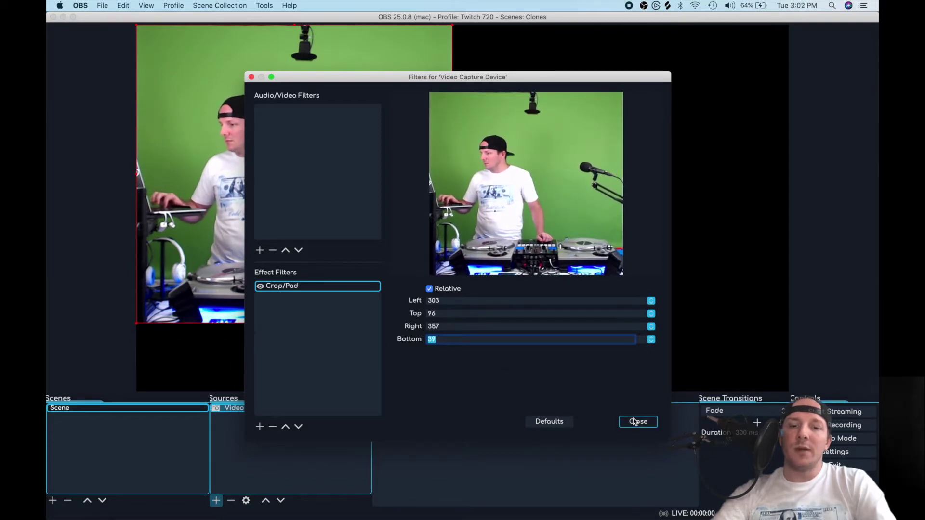
Step: Add a Chroma Key filter with the green key color to the camera source and set Similarity to 420
{"action": "right_click", "coordinate": [265, 294]}
{"action": "mouse_move", "coordinate": [276, 302]}
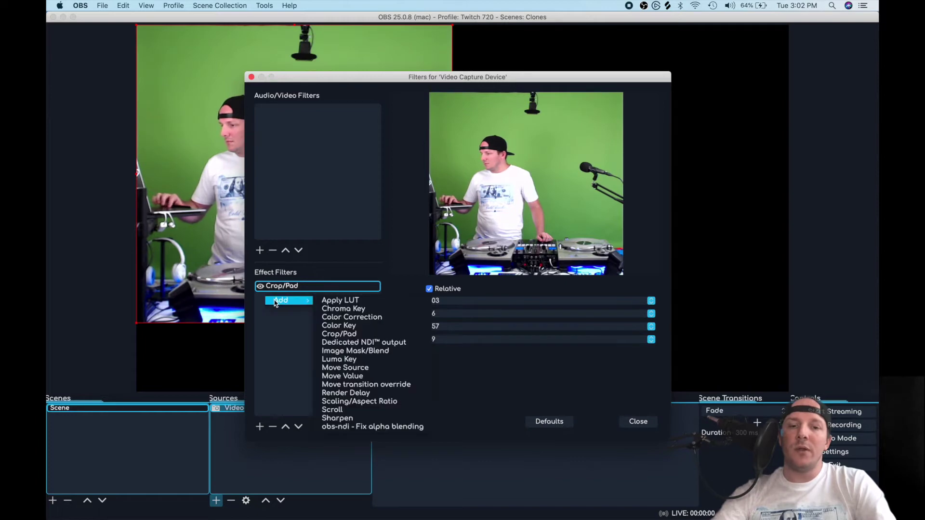
{"action": "left_click", "coordinate": [343, 309]}
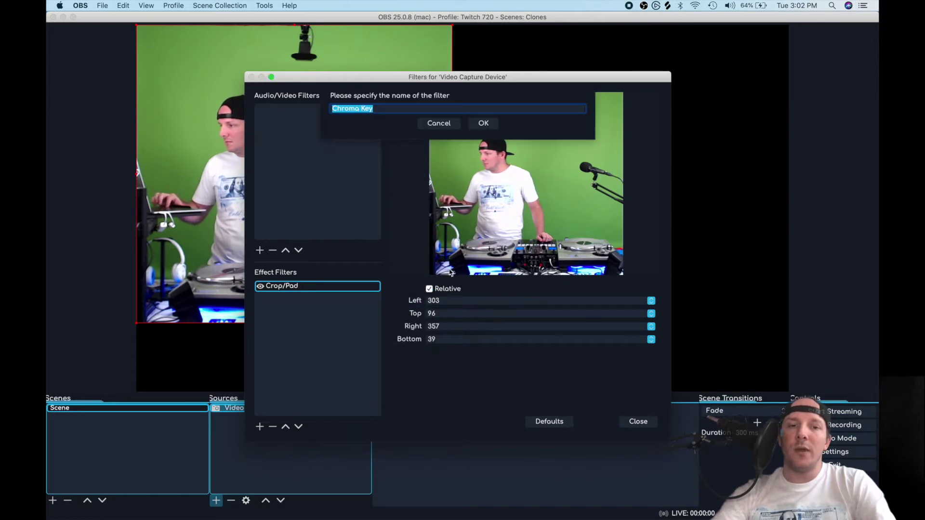
{"action": "left_click", "coordinate": [484, 124]}
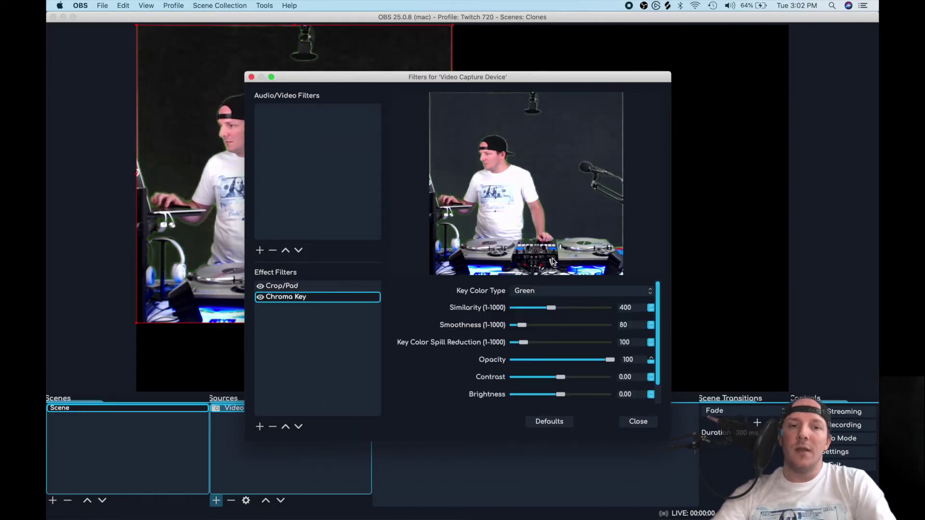
{"action": "left_click_drag", "start_coordinate": [553, 309], "coordinate": [554, 309]}
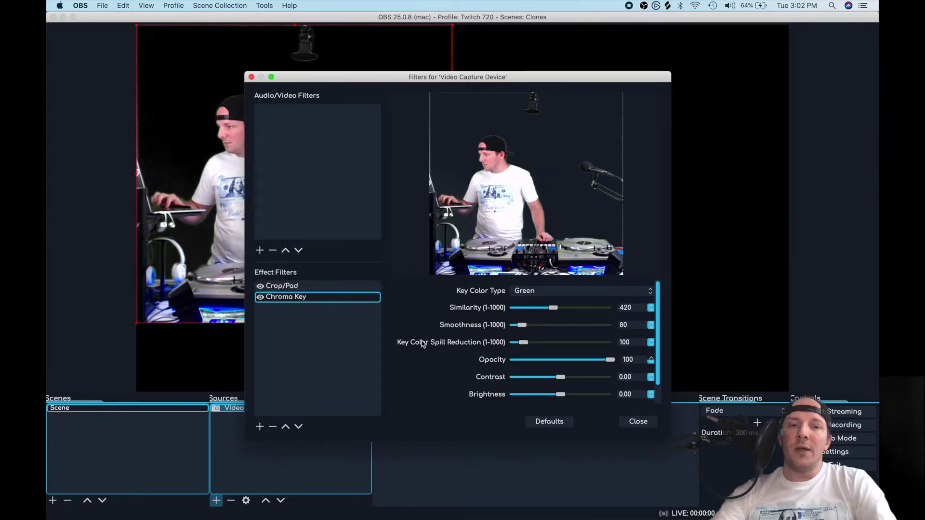
Step: Tighten the Crop/Pad filter to Left 309, Right 361 and Top 101, and close the filter settings
{"action": "left_click", "coordinate": [347, 286]}
{"action": "left_click", "coordinate": [448, 301]}
{"action": "scroll", "coordinate": [447, 301], "scroll_direction": "up", "scroll_amount": 6}
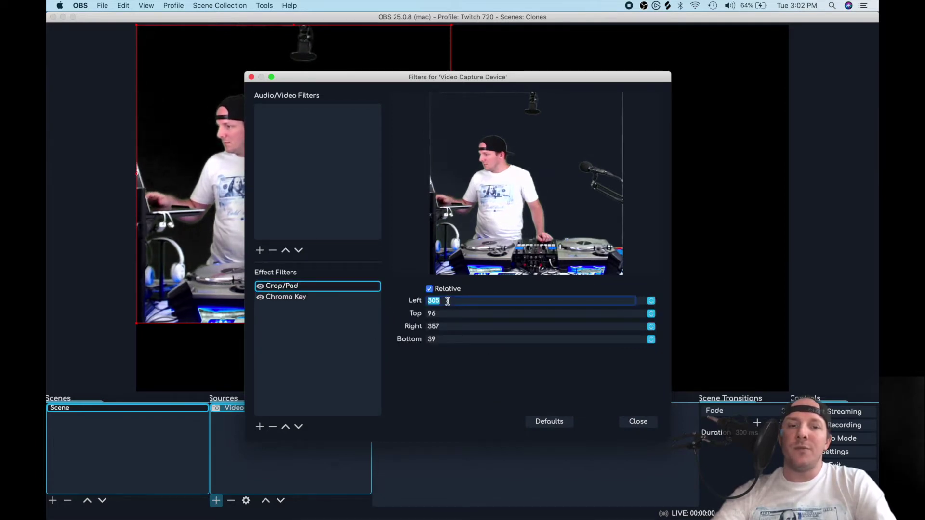
{"action": "left_click", "coordinate": [451, 326]}
{"action": "scroll", "coordinate": [451, 327], "scroll_direction": "up", "scroll_amount": 4}
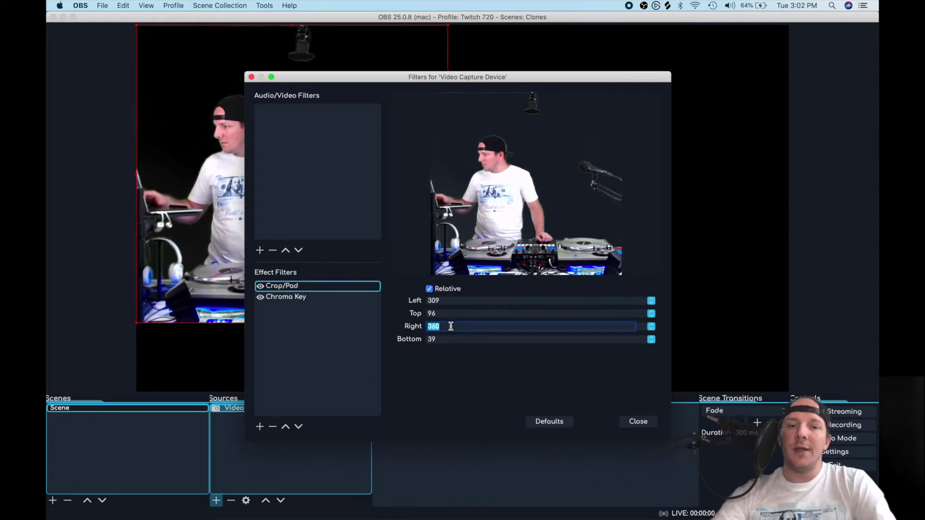
{"action": "left_click", "coordinate": [450, 314]}
{"action": "scroll", "coordinate": [450, 314], "scroll_direction": "up", "scroll_amount": 5}
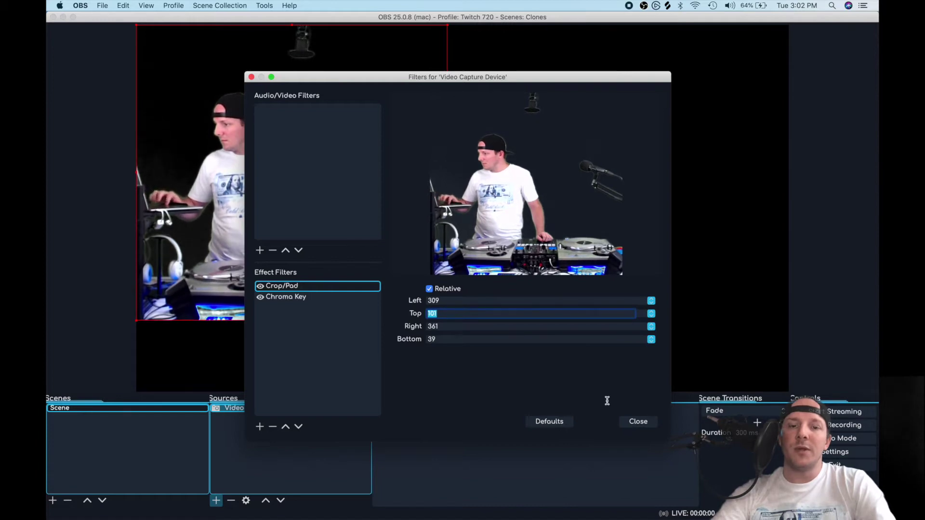
{"action": "left_click", "coordinate": [636, 426]}
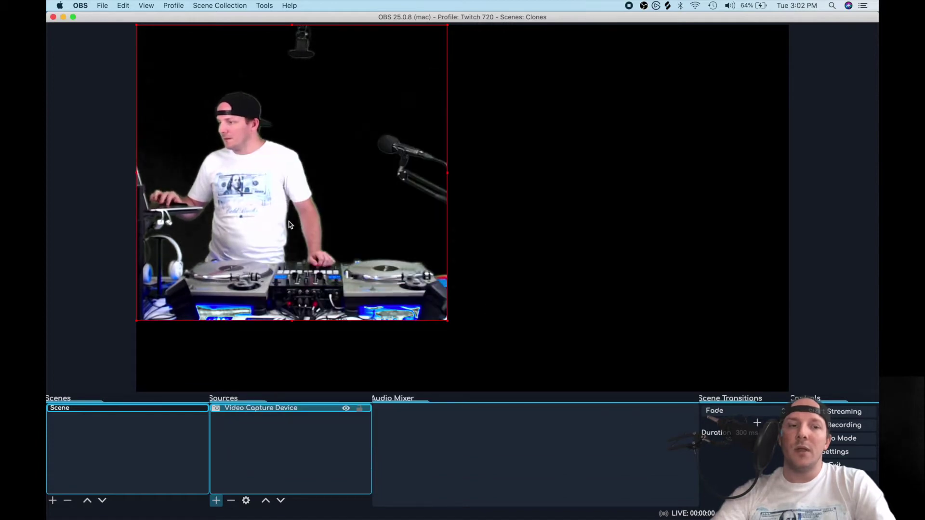
Step: Move the keyed camera source to the bottom center of the canvas and lock it
{"action": "left_click_drag", "start_coordinate": [296, 225], "coordinate": [454, 295]}
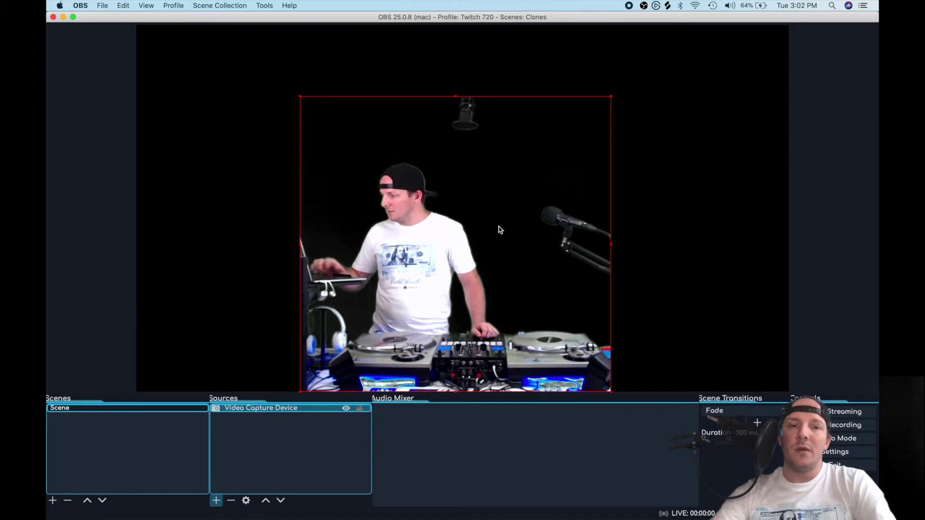
{"action": "left_click", "coordinate": [359, 409]}
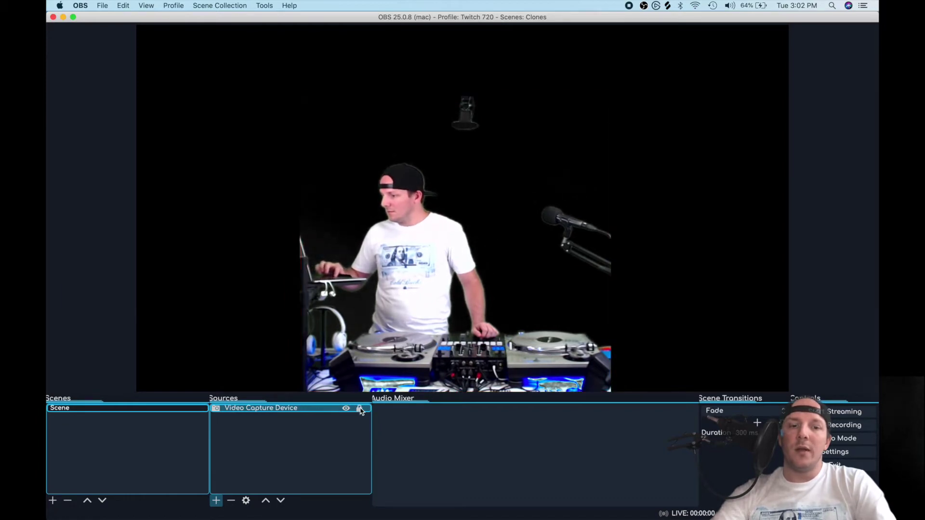
{"action": "right_click", "coordinate": [257, 413]}
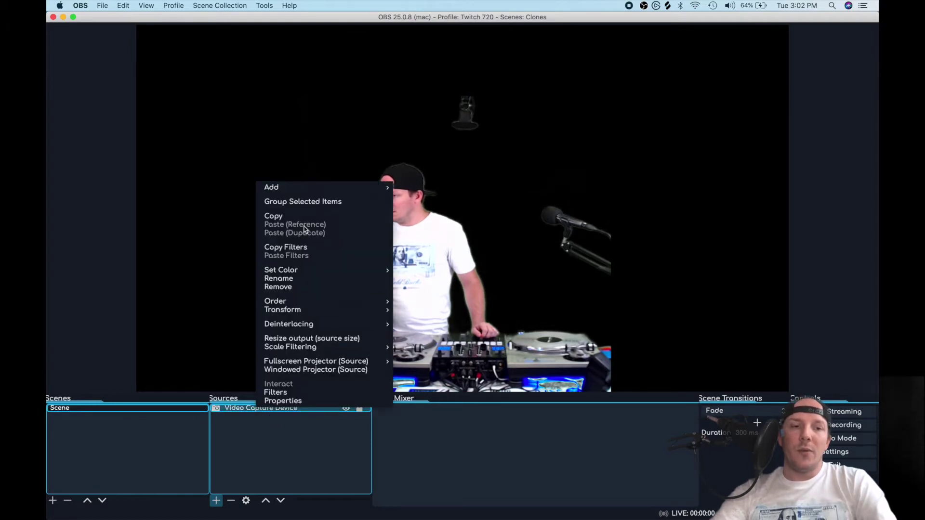
{"action": "left_click", "coordinate": [289, 214]}
{"action": "right_click", "coordinate": [251, 438]}
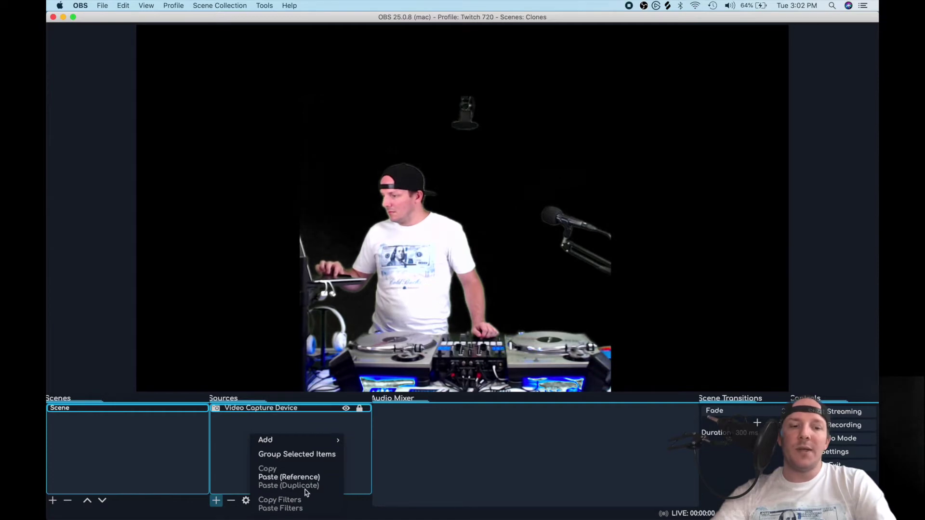
{"action": "left_click", "coordinate": [241, 438]}
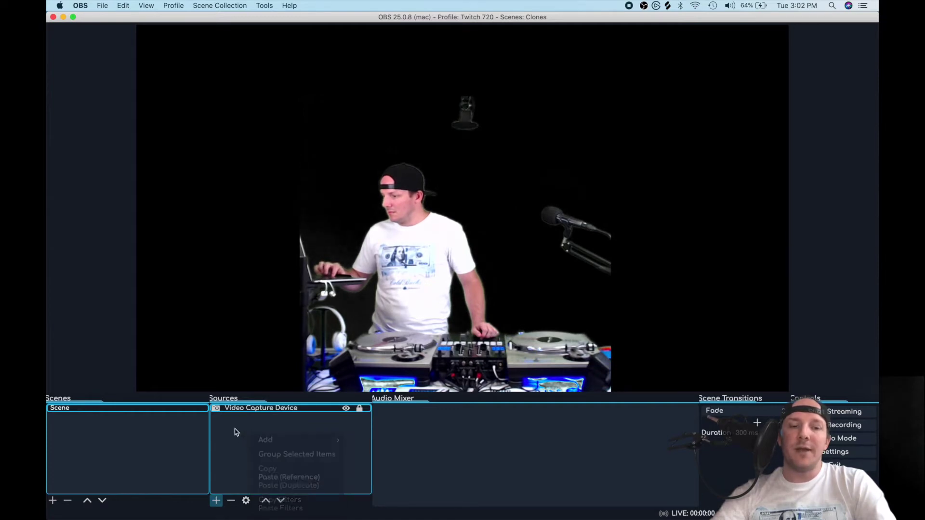
Step: Add a second video capture source using HD Pro Webcam C920 #2 and order it beneath the first camera source
{"action": "left_click", "coordinate": [217, 501]}
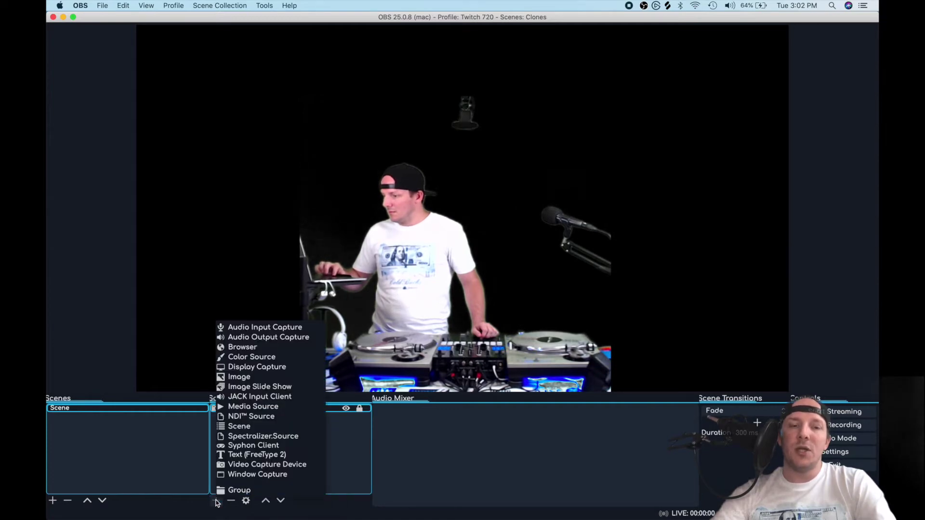
{"action": "left_click", "coordinate": [247, 466]}
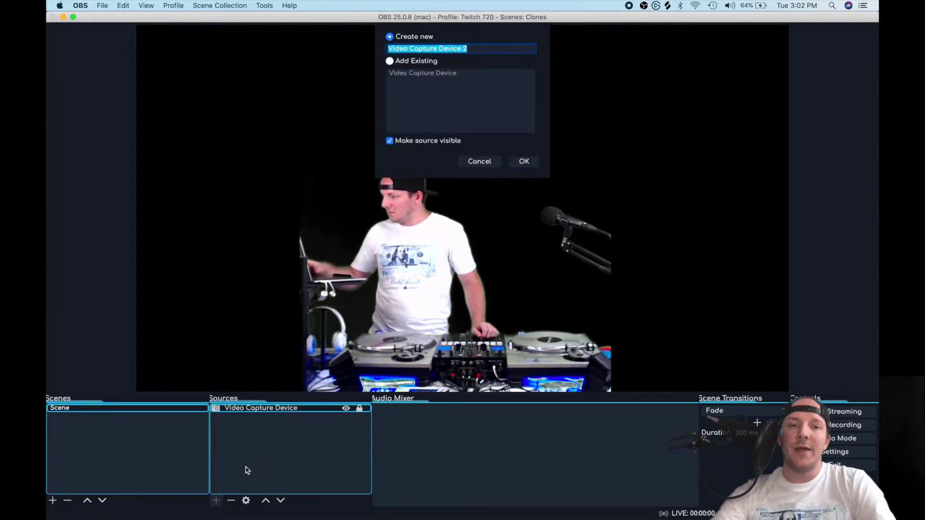
{"action": "key", "text": "Return"}
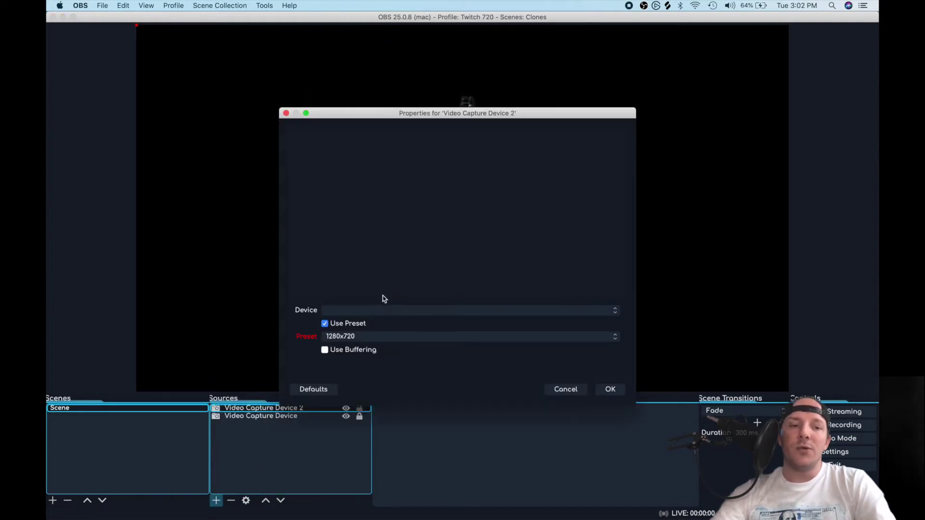
{"action": "left_click", "coordinate": [375, 311]}
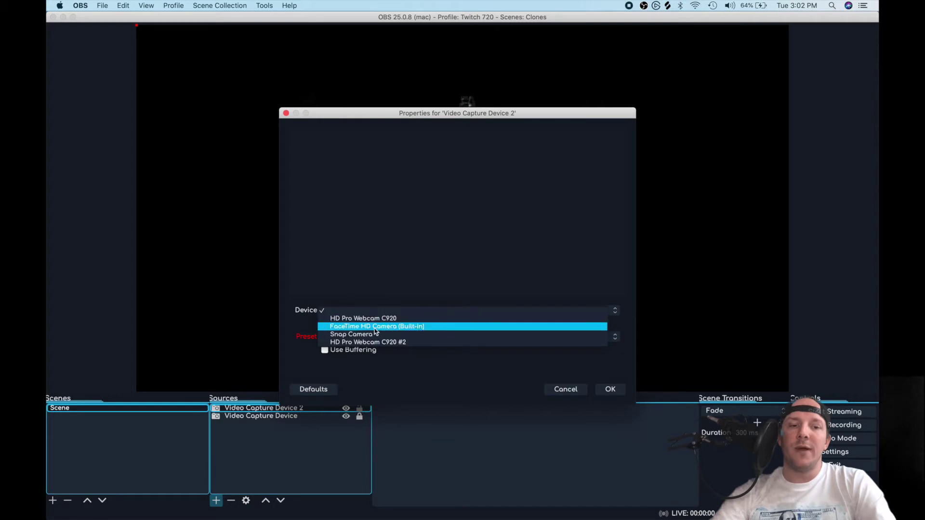
{"action": "left_click", "coordinate": [376, 343]}
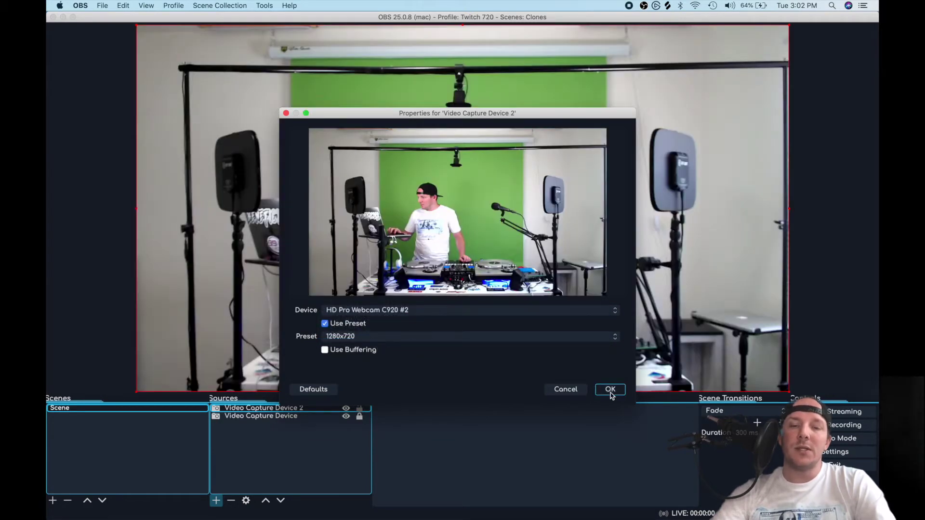
{"action": "left_click", "coordinate": [610, 390]}
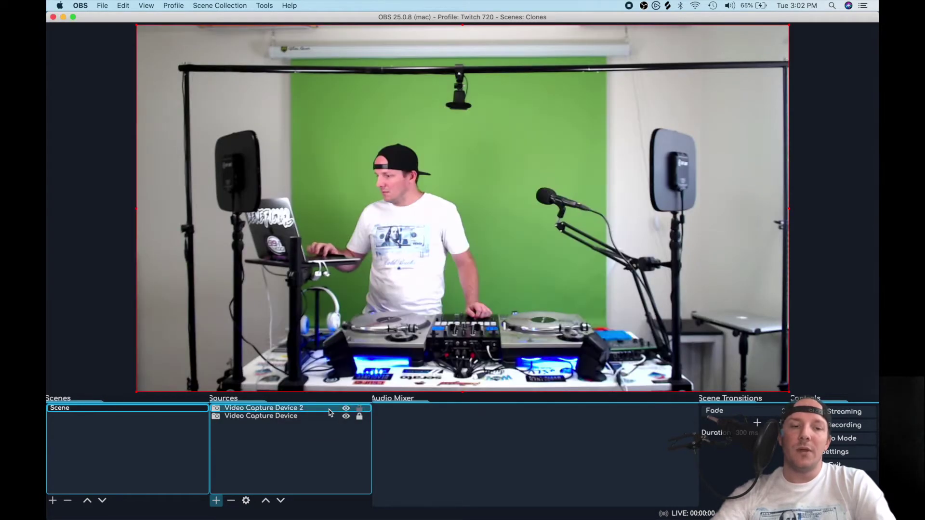
{"action": "left_click", "coordinate": [281, 501]}
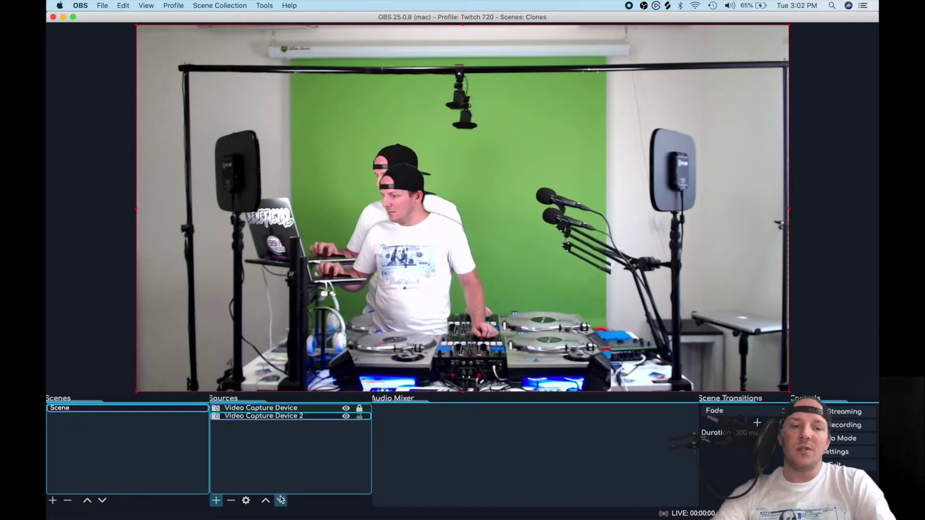
Step: Copy the filters from the first camera source and paste them onto Video Capture Device 2
{"action": "right_click", "coordinate": [302, 413]}
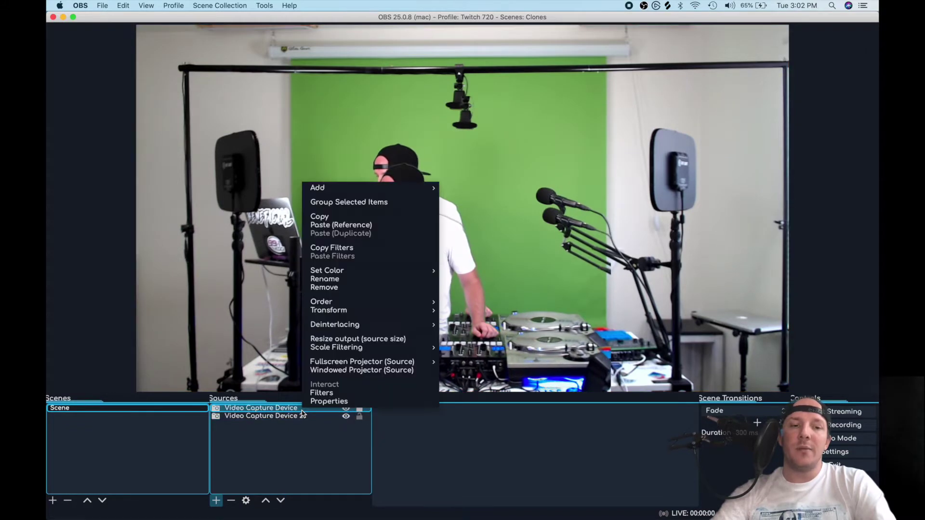
{"action": "left_click", "coordinate": [338, 248]}
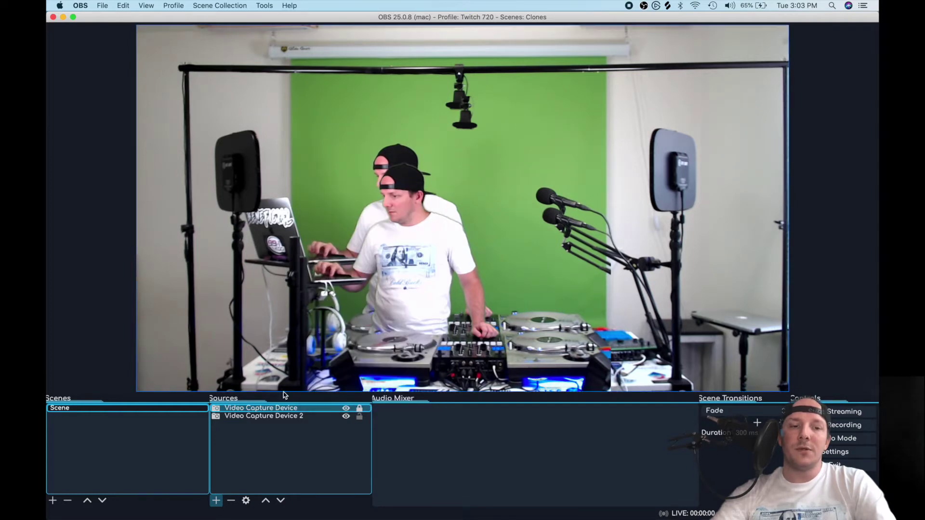
{"action": "left_click", "coordinate": [280, 417]}
{"action": "right_click", "coordinate": [281, 418]}
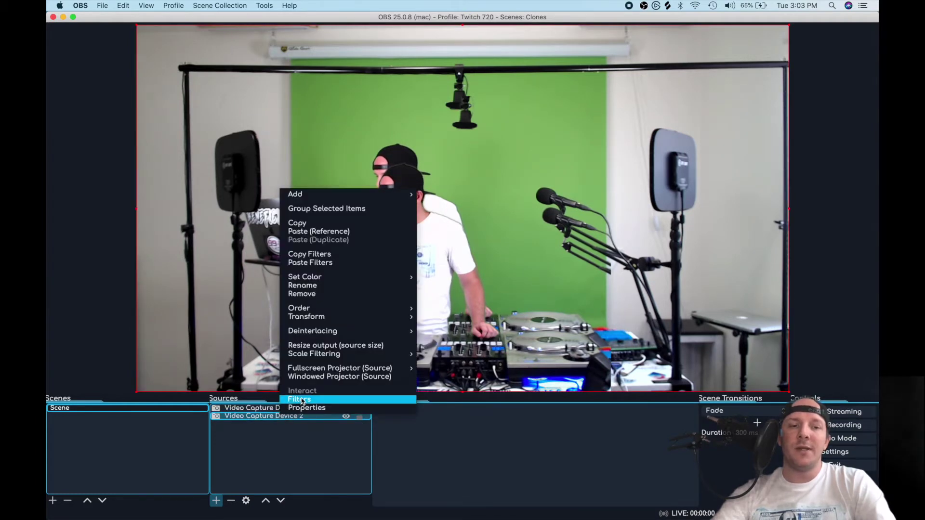
{"action": "left_click", "coordinate": [319, 263]}
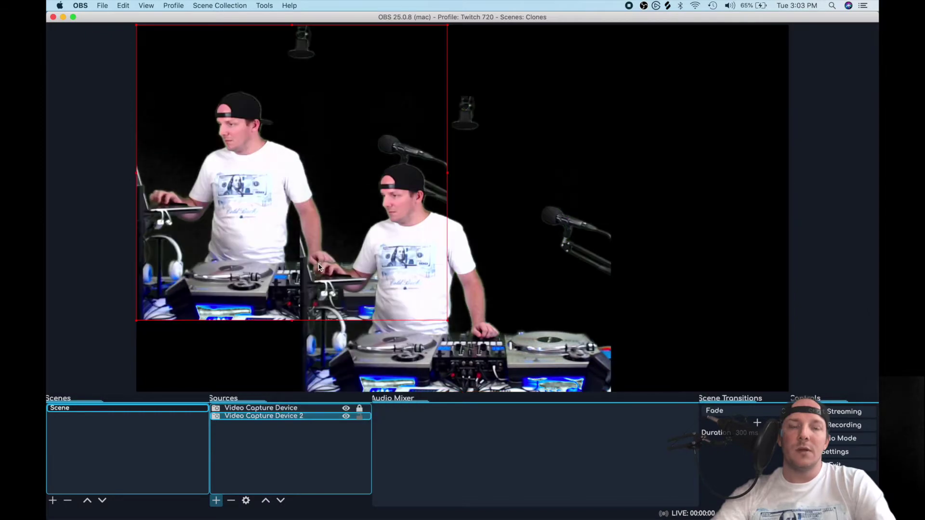
Step: Place the second camera image slightly right of the first along the canvas's lower edge and lock it
{"action": "left_click_drag", "start_coordinate": [309, 217], "coordinate": [484, 287]}
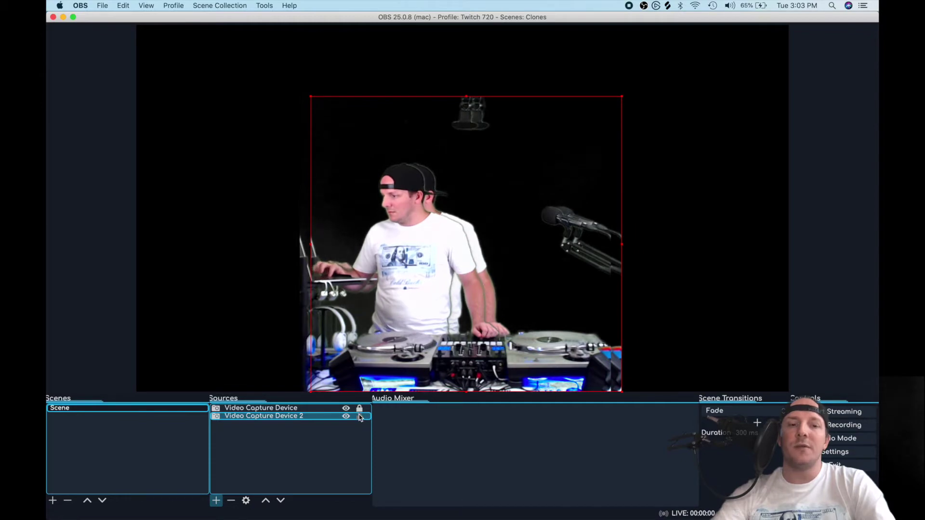
{"action": "left_click", "coordinate": [359, 417]}
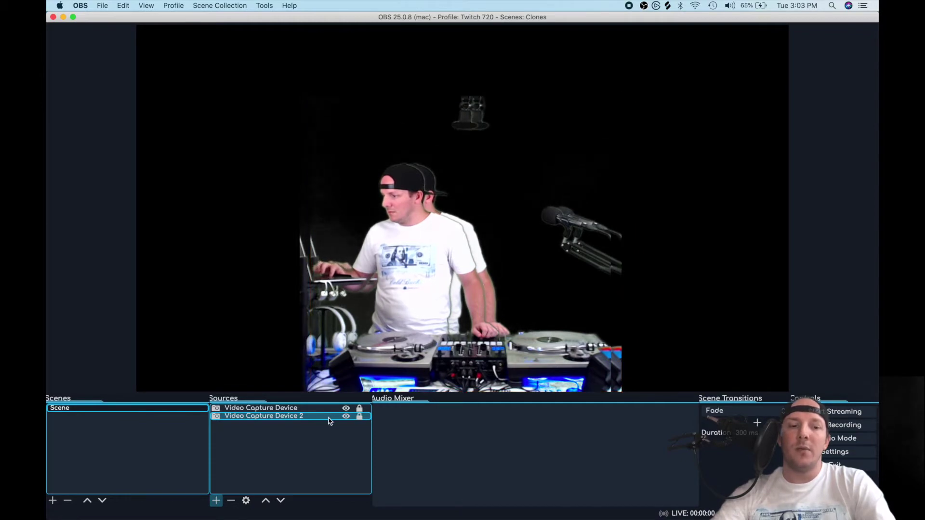
Step: Add a third video capture source using HD Pro Webcam C920 #2 and order it beneath the other two camera sources
{"action": "left_click", "coordinate": [216, 500]}
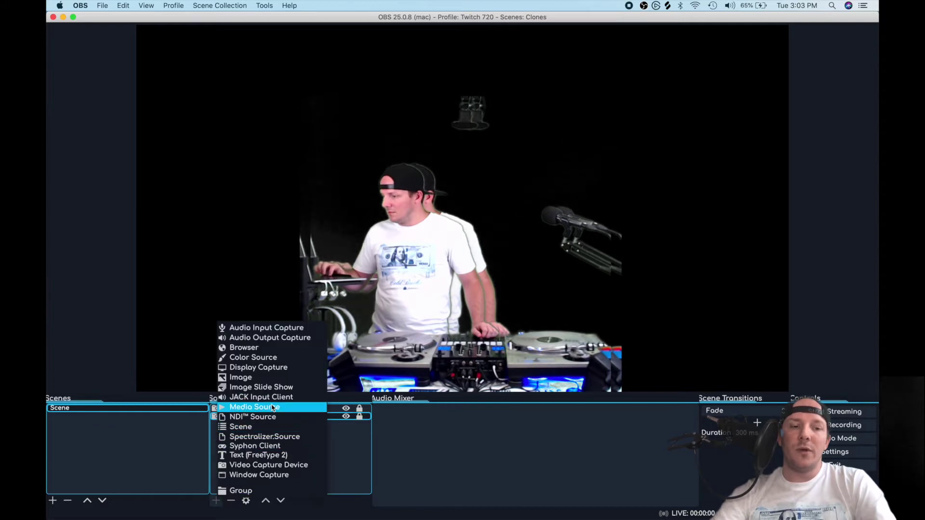
{"action": "left_click", "coordinate": [268, 465]}
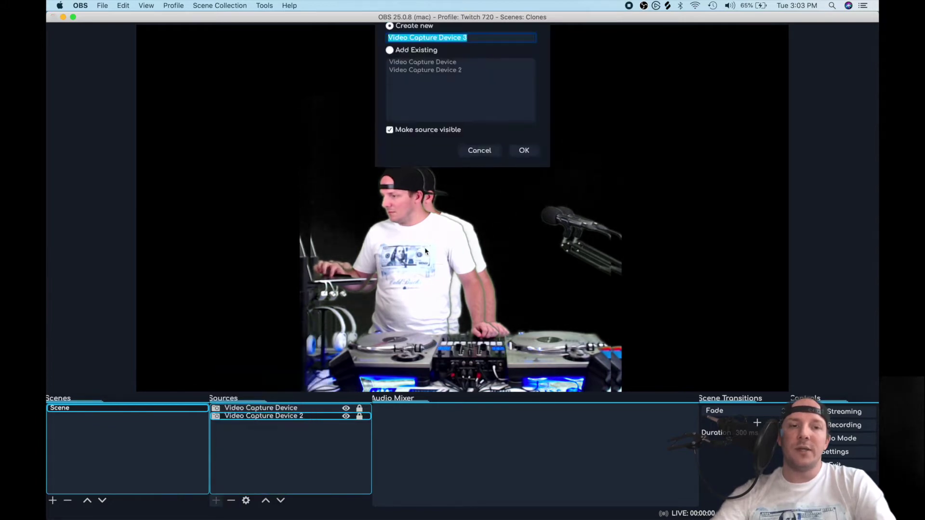
{"action": "left_click", "coordinate": [526, 163]}
{"action": "left_click", "coordinate": [392, 310]}
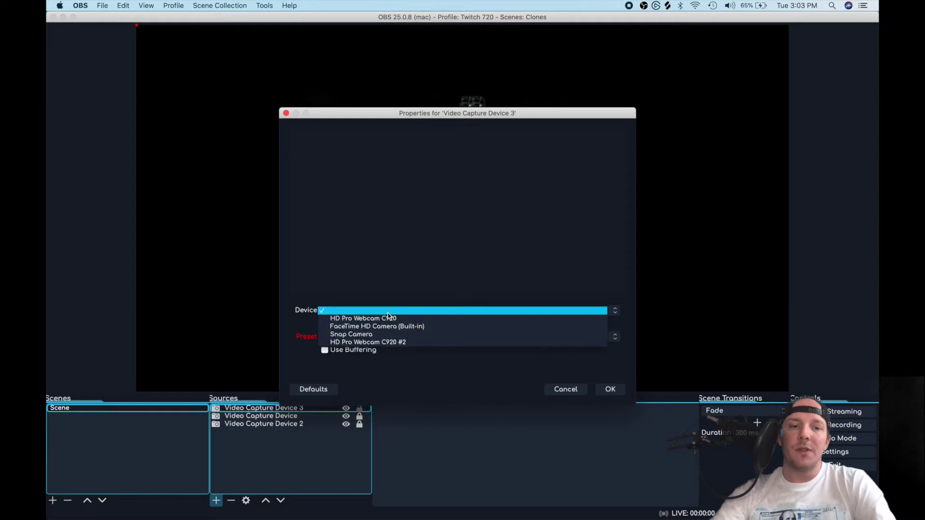
{"action": "left_click", "coordinate": [392, 341]}
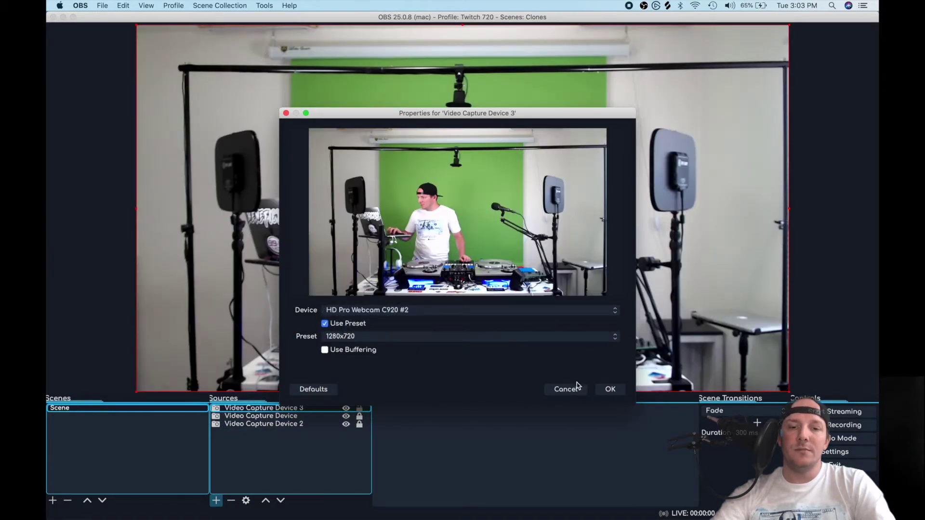
{"action": "left_click", "coordinate": [610, 390]}
{"action": "left_click", "coordinate": [282, 500]}
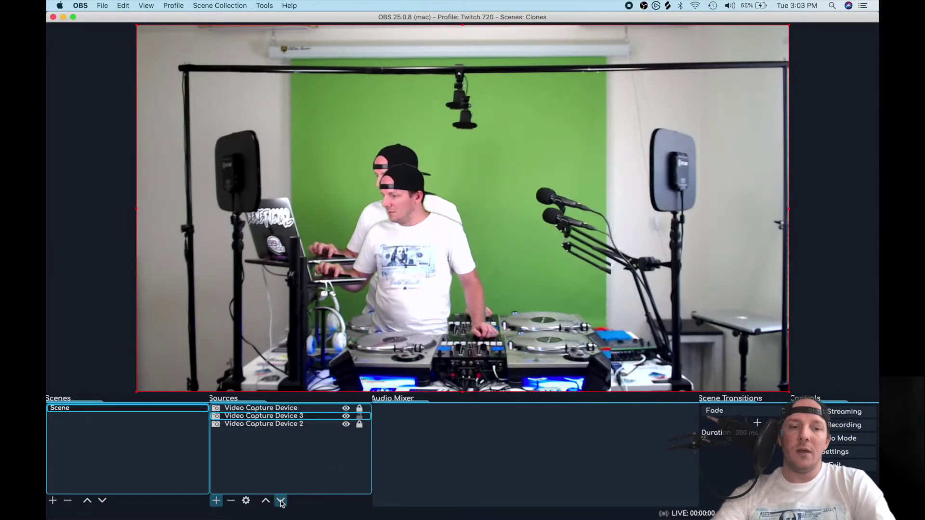
{"action": "left_click", "coordinate": [282, 500]}
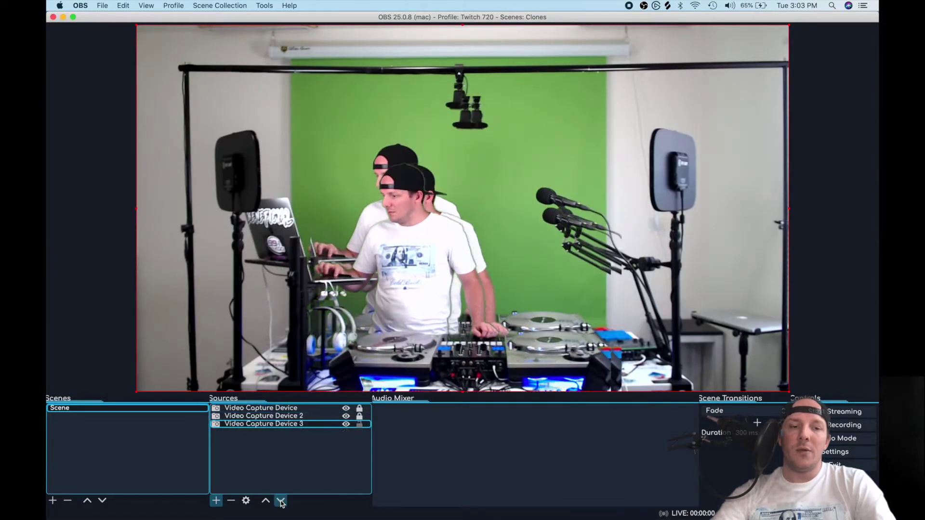
Step: Paste the copied filters onto Video Capture Device 3 and lock it slightly right of the second camera image along the canvas's lower edge
{"action": "right_click", "coordinate": [318, 424]}
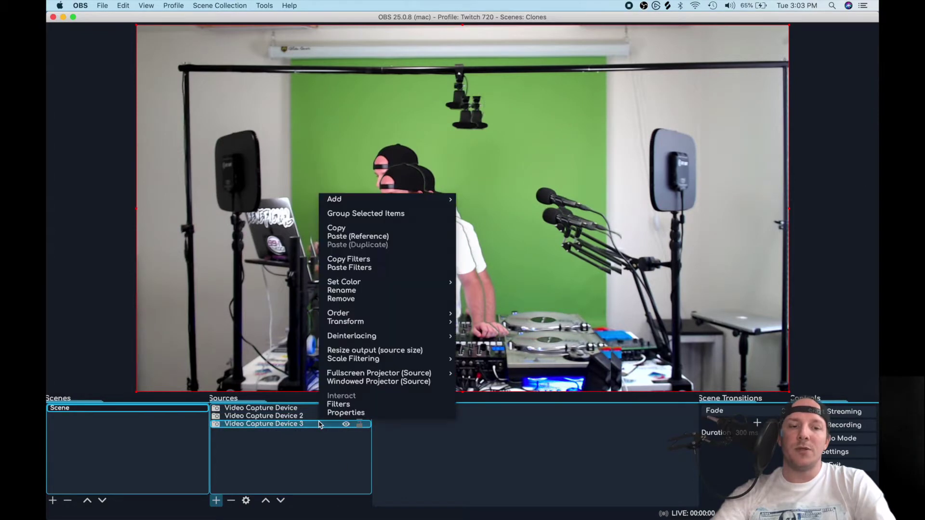
{"action": "left_click", "coordinate": [359, 271]}
{"action": "left_click_drag", "start_coordinate": [325, 233], "coordinate": [510, 307]}
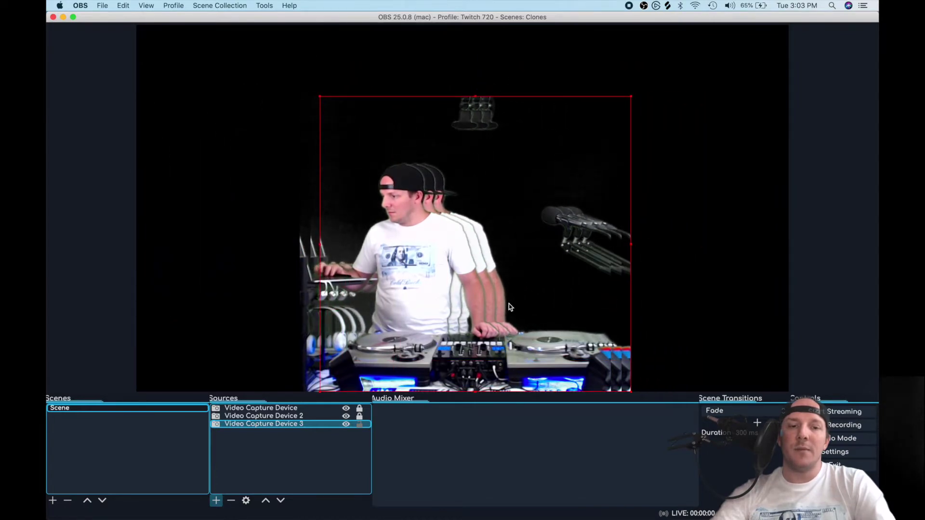
{"action": "left_click", "coordinate": [359, 424]}
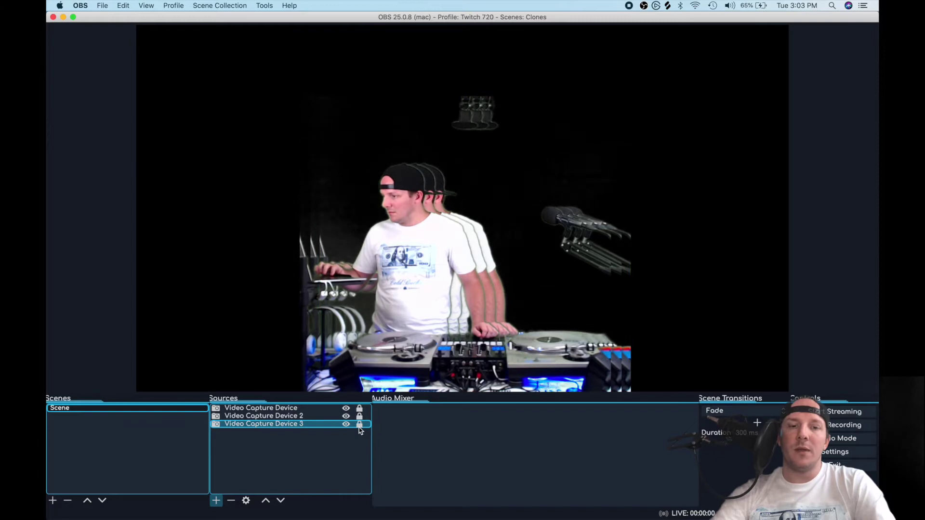
Step: Add a Render Delay filter to Video Capture Device 2 with a delay of 250 ms
{"action": "left_click", "coordinate": [304, 417]}
{"action": "right_click", "coordinate": [304, 417]}
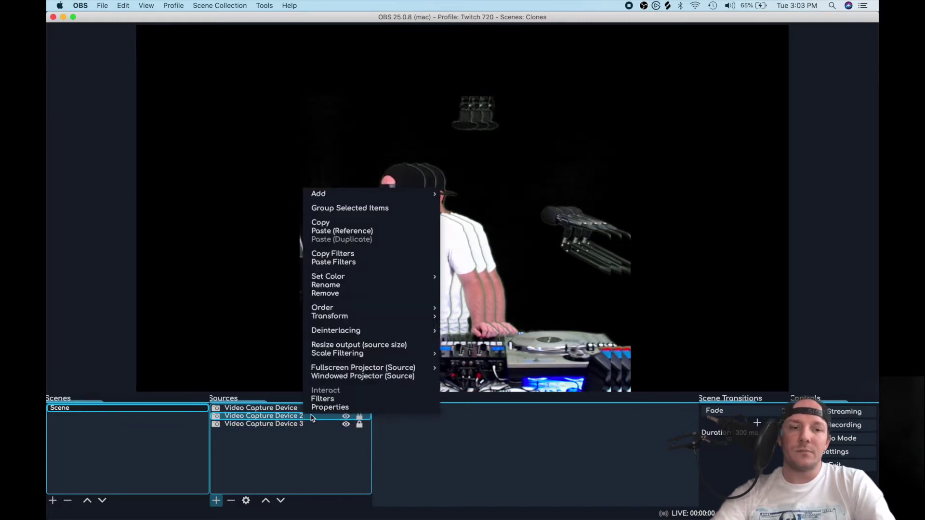
{"action": "left_click", "coordinate": [310, 399]}
{"action": "right_click", "coordinate": [304, 352]}
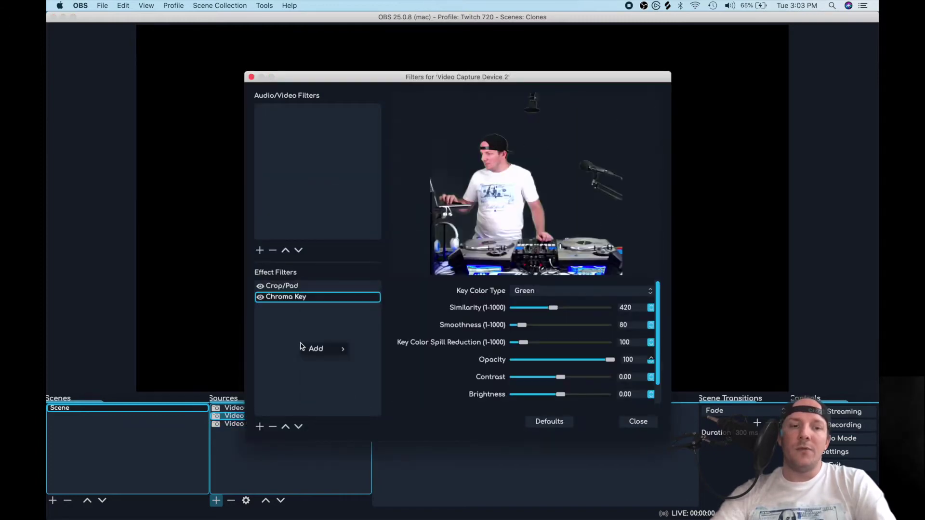
{"action": "mouse_move", "coordinate": [313, 351]}
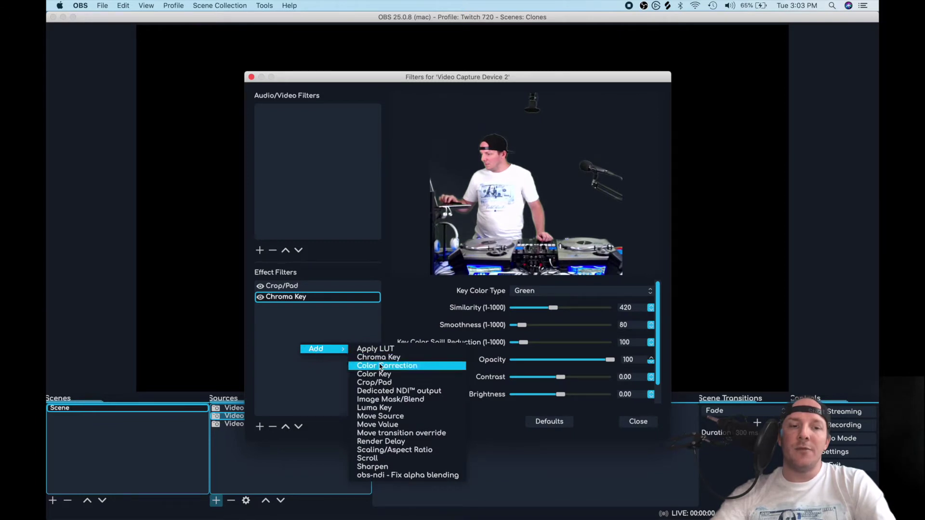
{"action": "left_click", "coordinate": [381, 442]}
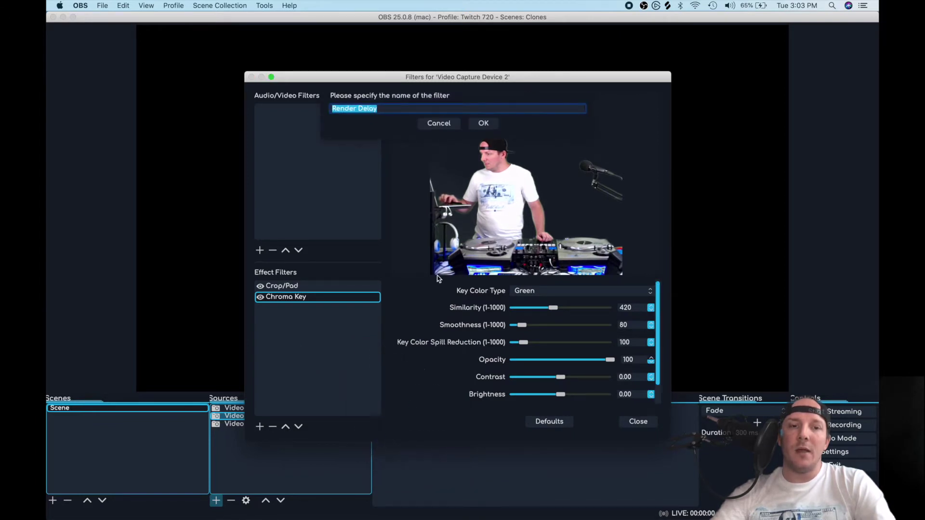
{"action": "left_click", "coordinate": [492, 123]}
{"action": "left_click", "coordinate": [423, 290]}
{"action": "type", "text": "250 ms"}
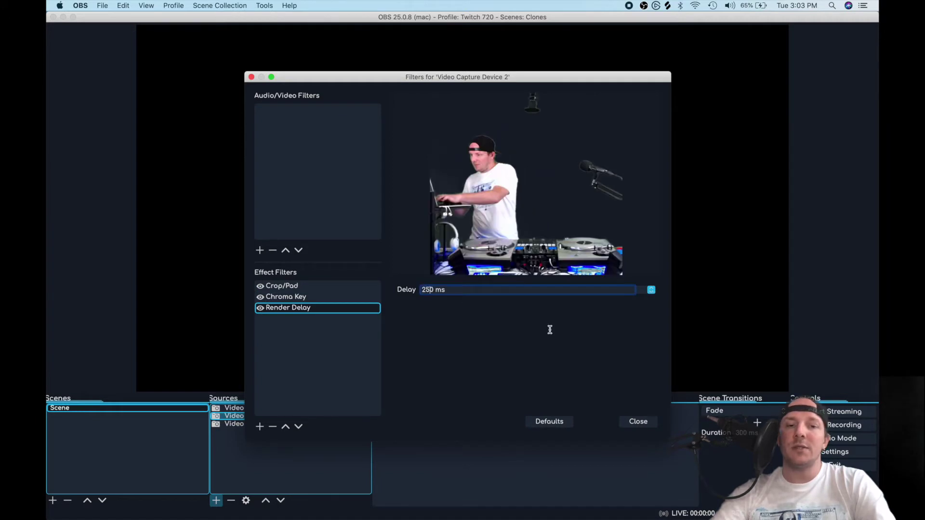
{"action": "left_click", "coordinate": [637, 421]}
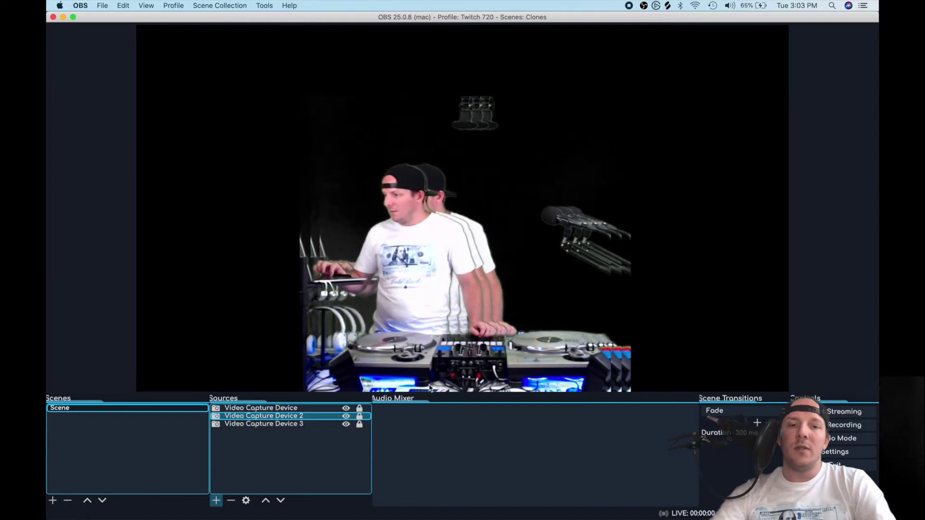
Step: Add a Render Delay filter to Video Capture Device 3 with a delay of 500 ms
{"action": "left_click", "coordinate": [308, 425]}
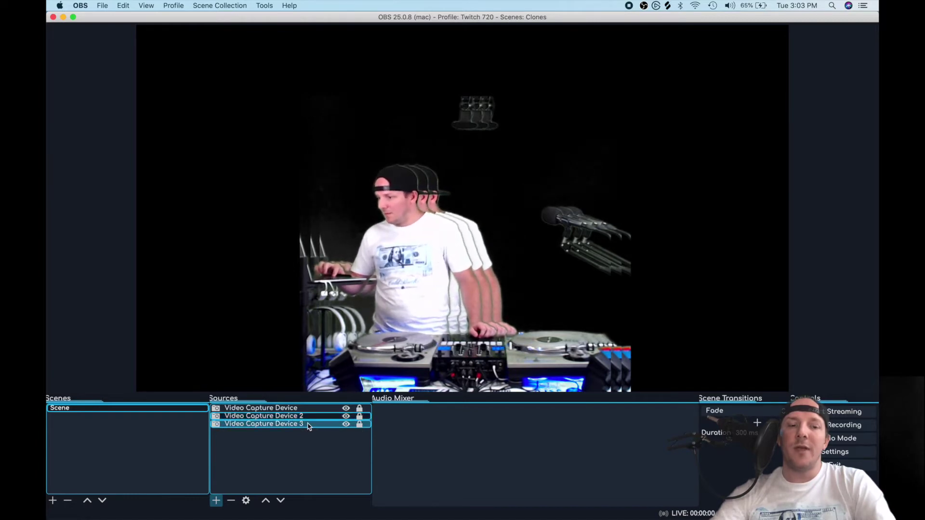
{"action": "right_click", "coordinate": [307, 423]}
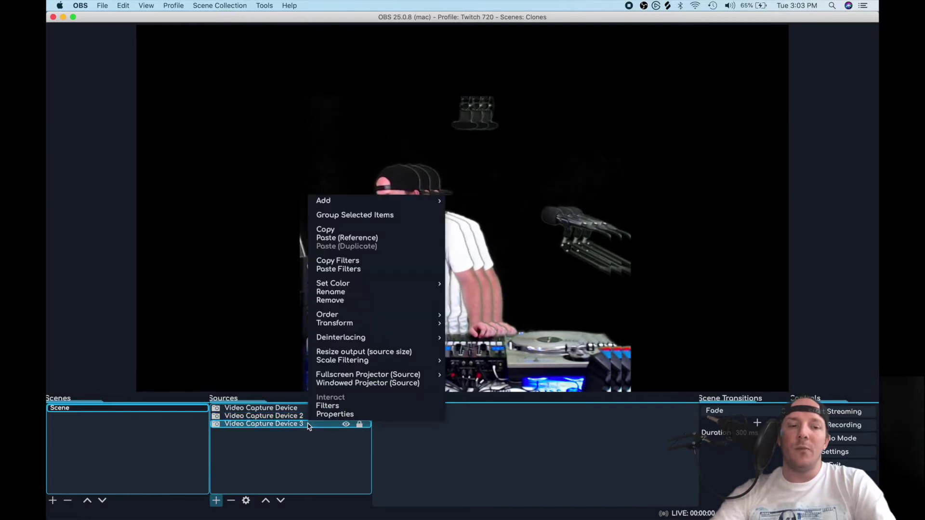
{"action": "left_click", "coordinate": [348, 406]}
{"action": "right_click", "coordinate": [290, 342]}
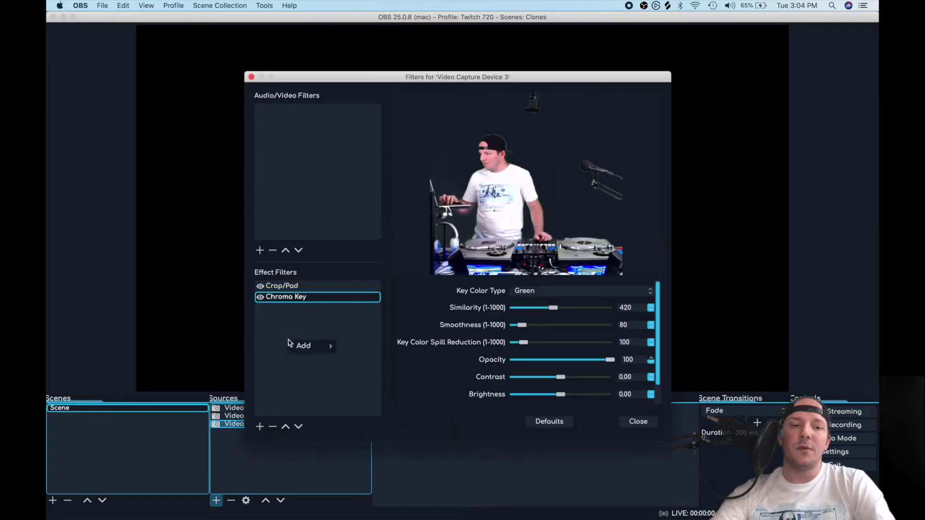
{"action": "mouse_move", "coordinate": [302, 347]}
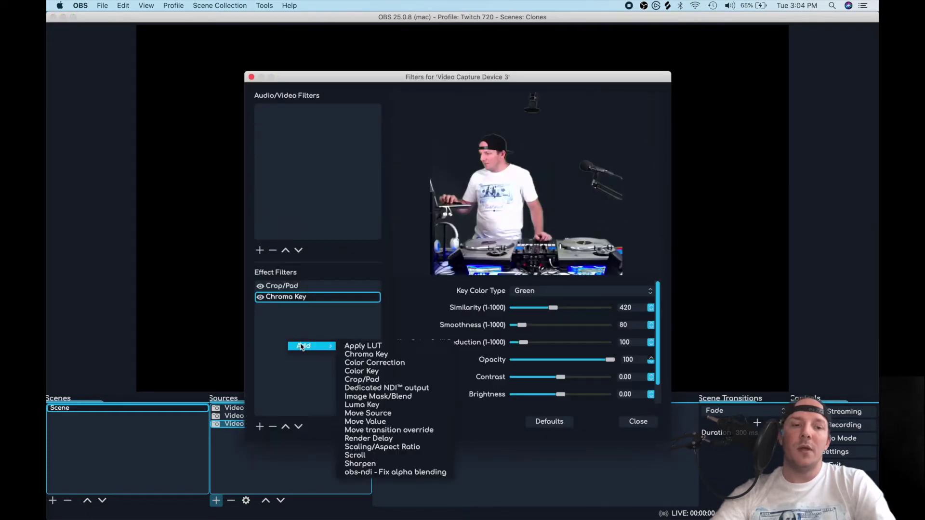
{"action": "left_click", "coordinate": [376, 439]}
{"action": "key", "text": "Return"}
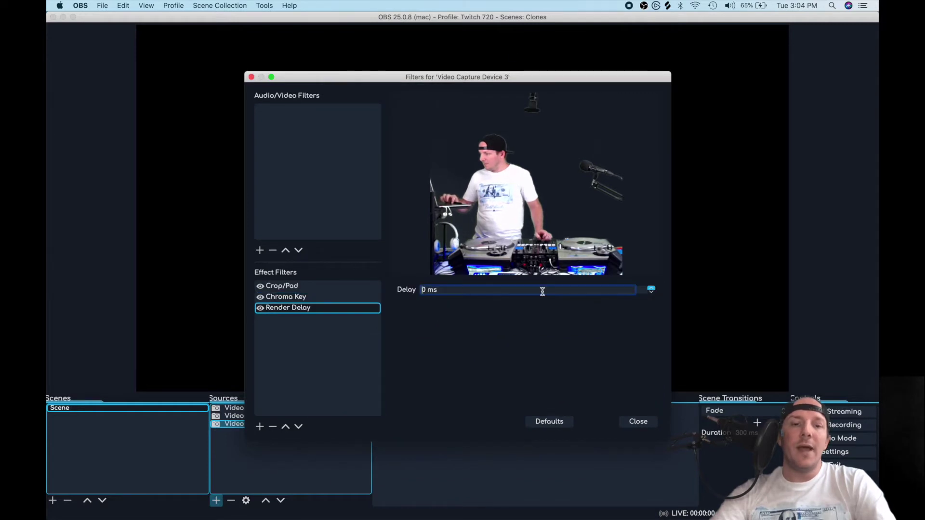
{"action": "key", "text": "super+a"}
{"action": "type", "text": "500"}
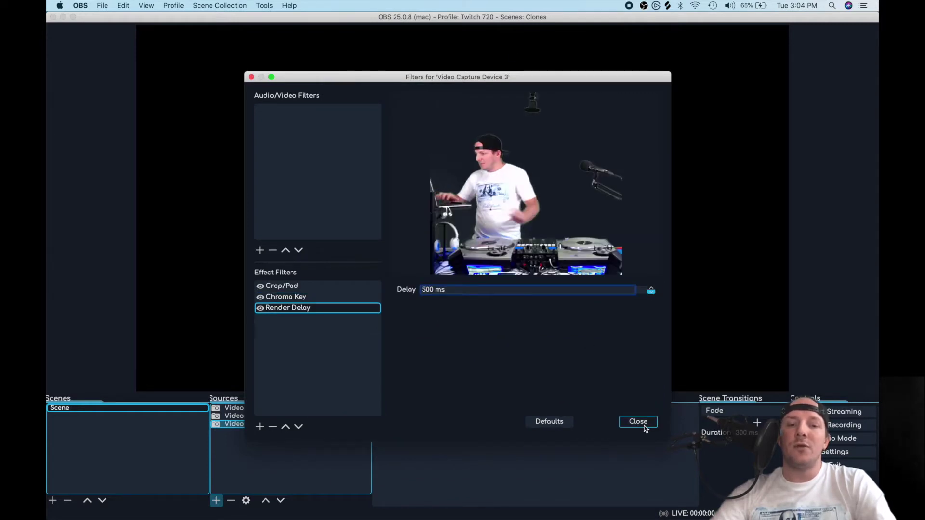
{"action": "left_click", "coordinate": [646, 429]}
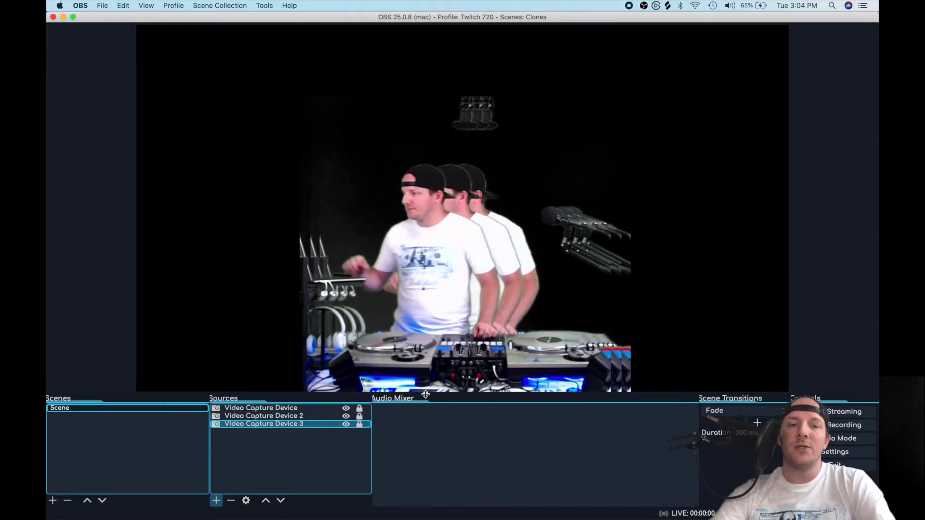
Step: Add a Color Correction filter to Video Capture Device 2, keeping the default filter name
{"action": "left_click", "coordinate": [283, 417]}
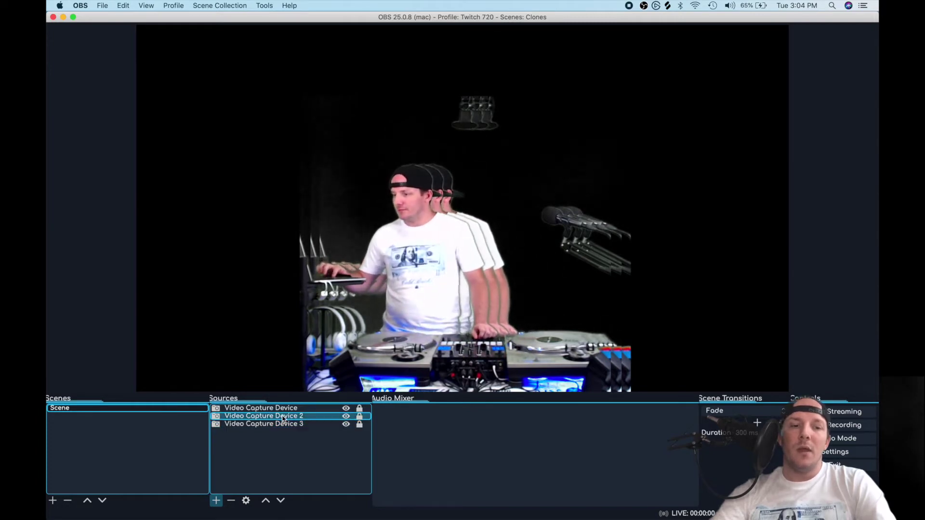
{"action": "right_click", "coordinate": [283, 418]}
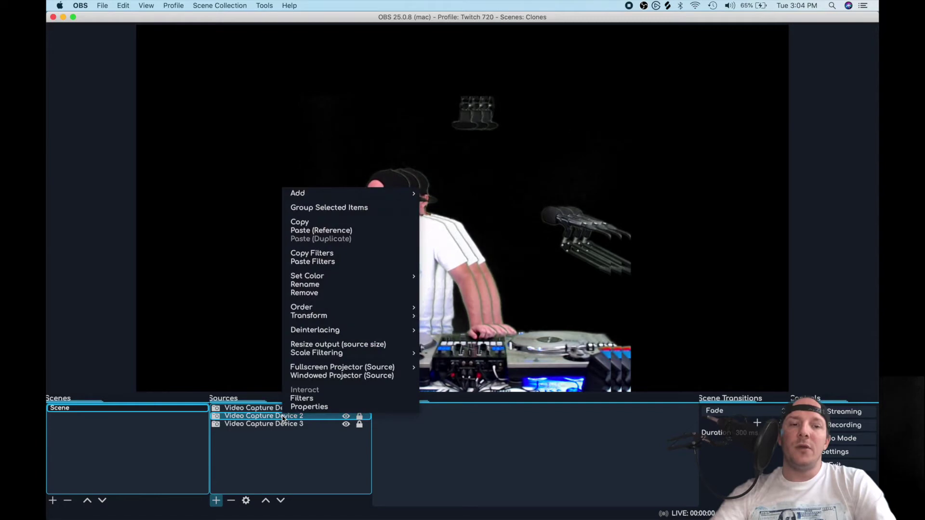
{"action": "left_click", "coordinate": [308, 398]}
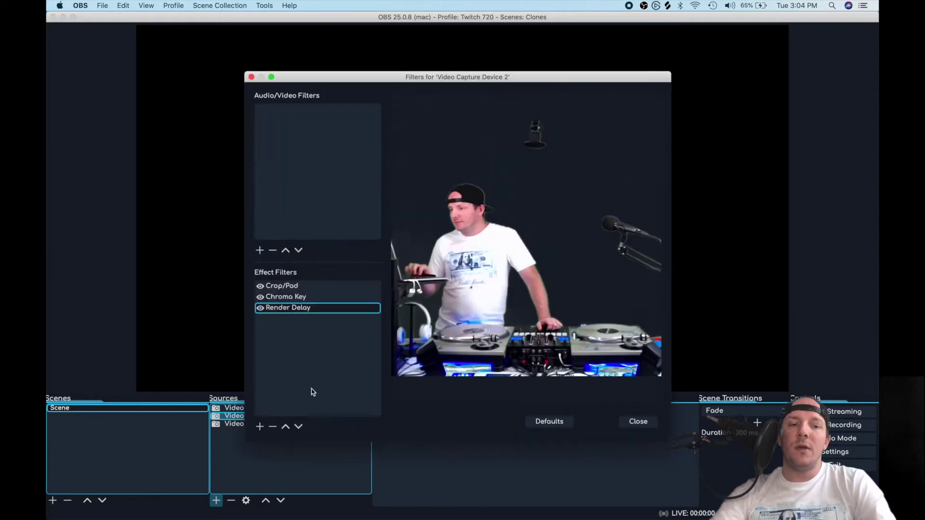
{"action": "right_click", "coordinate": [287, 334]}
{"action": "mouse_move", "coordinate": [302, 339]}
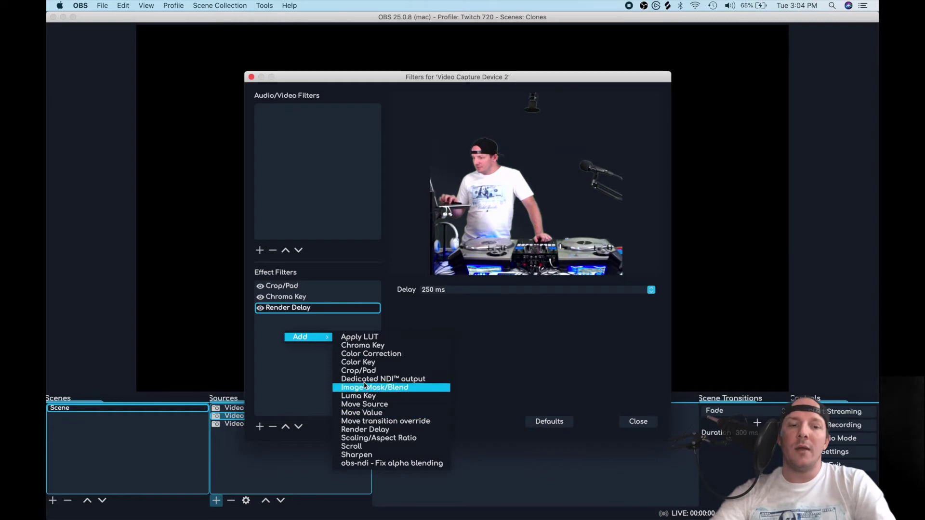
{"action": "left_click", "coordinate": [368, 355]}
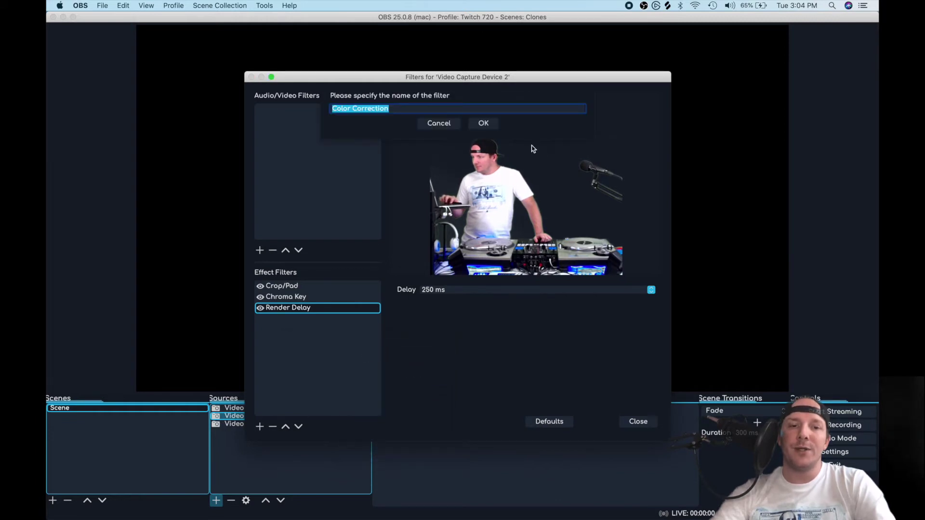
{"action": "left_click", "coordinate": [483, 123]}
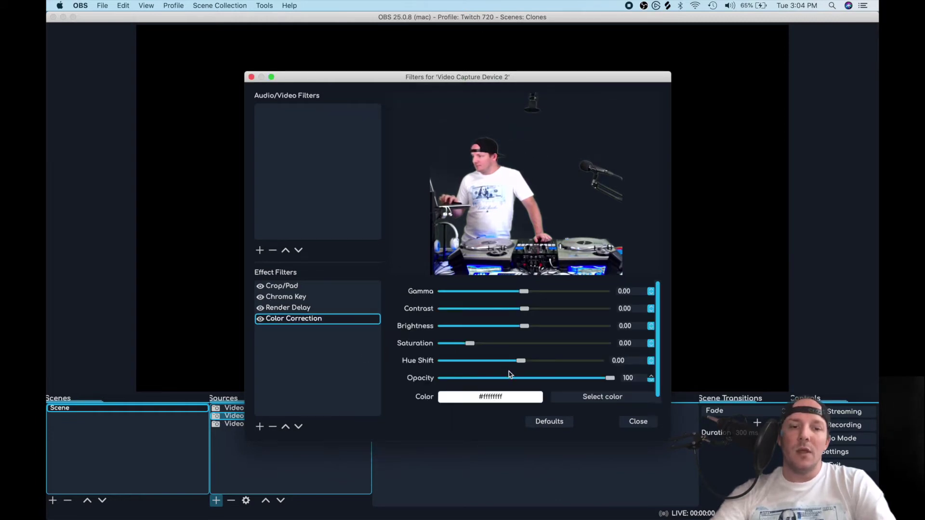
Step: Set the Color Correction color of Video Capture Device 2 to magenta (#ff00ff) at 100 opacity and close its filters
{"action": "left_click", "coordinate": [581, 398]}
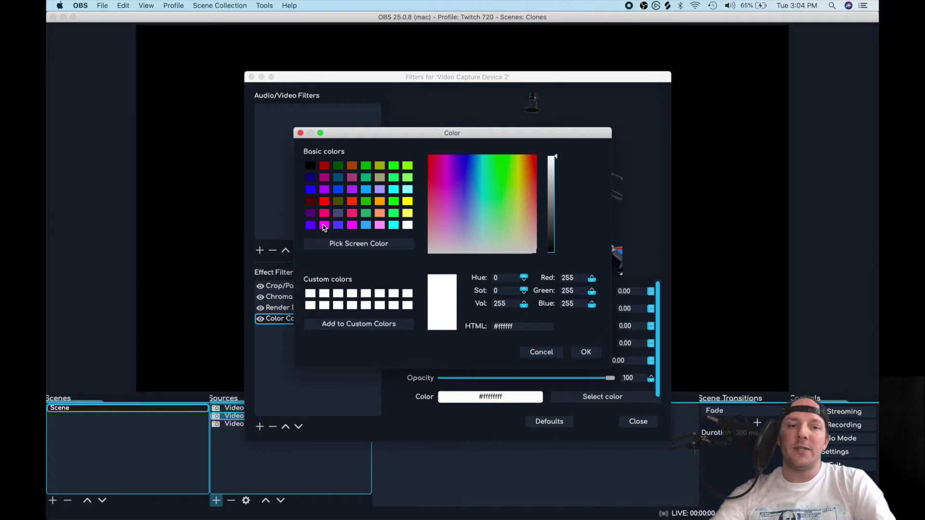
{"action": "left_click", "coordinate": [324, 225]}
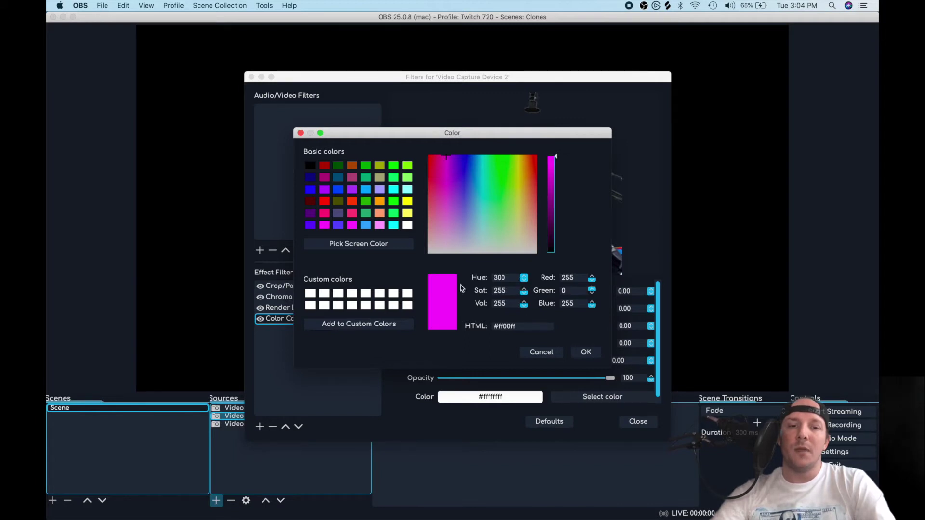
{"action": "left_click", "coordinate": [585, 353]}
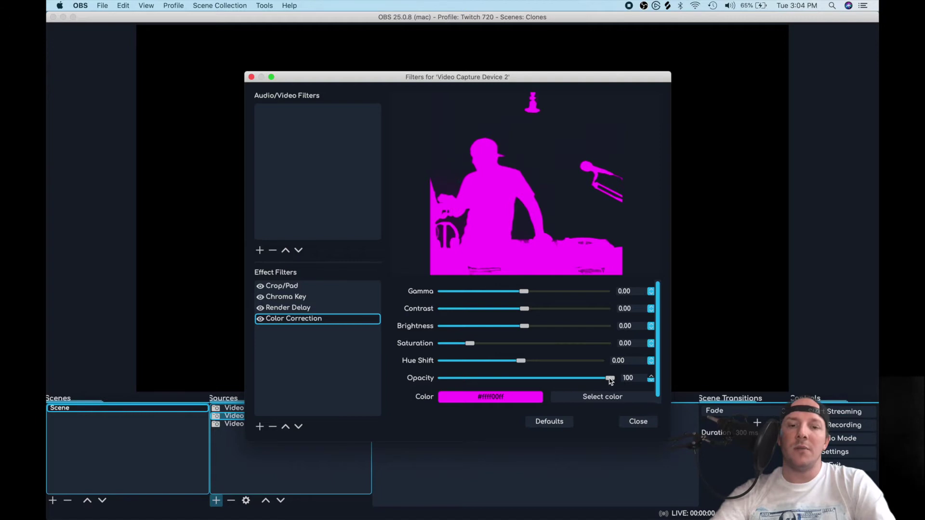
{"action": "left_click_drag", "start_coordinate": [610, 380], "coordinate": [633, 381]}
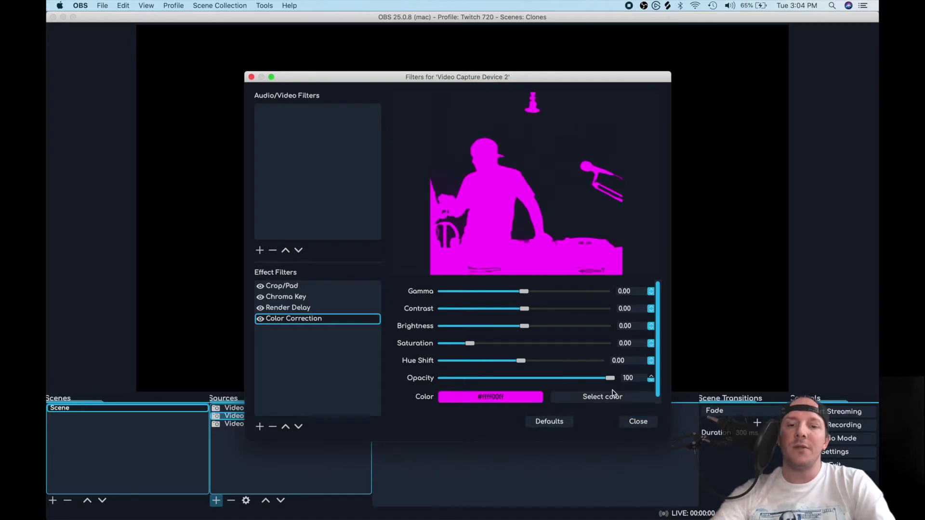
{"action": "left_click", "coordinate": [638, 422]}
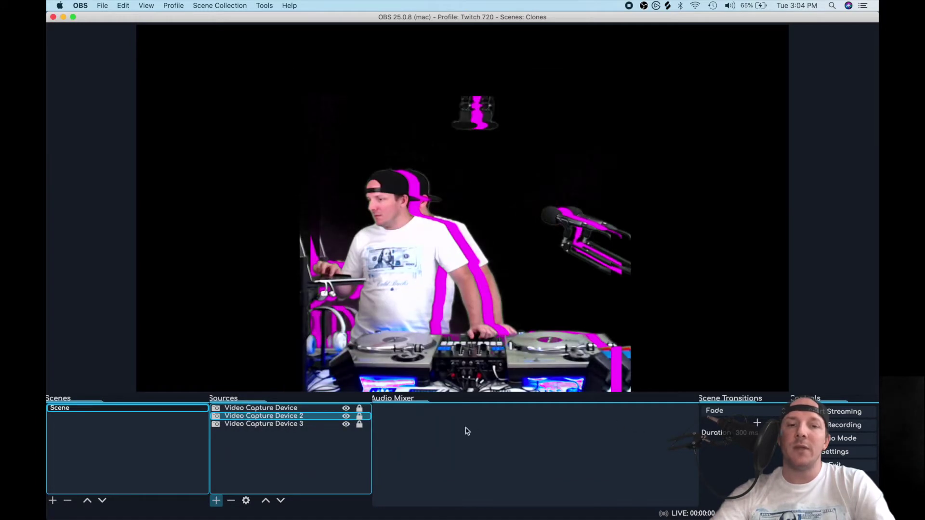
Step: Add a Color Correction filter to Video Capture Device 3, keeping the default filter name
{"action": "left_click", "coordinate": [272, 424]}
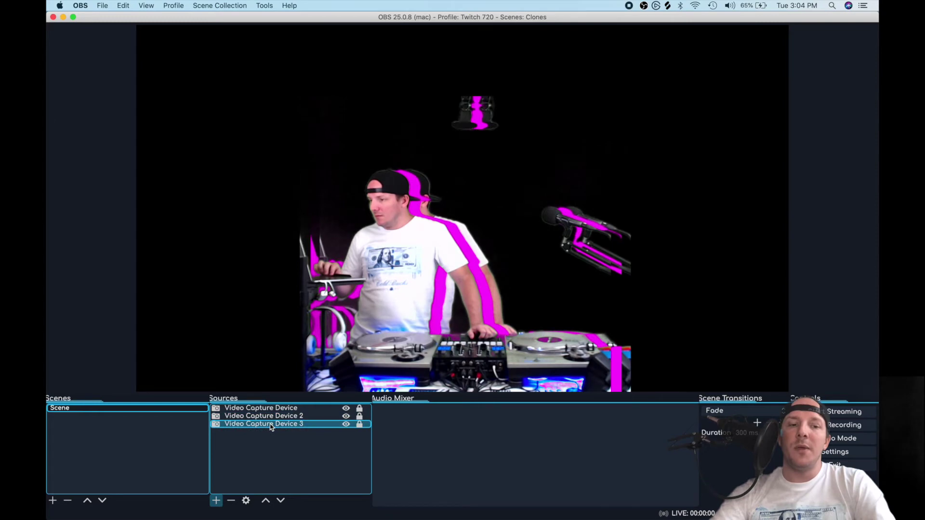
{"action": "right_click", "coordinate": [271, 426]}
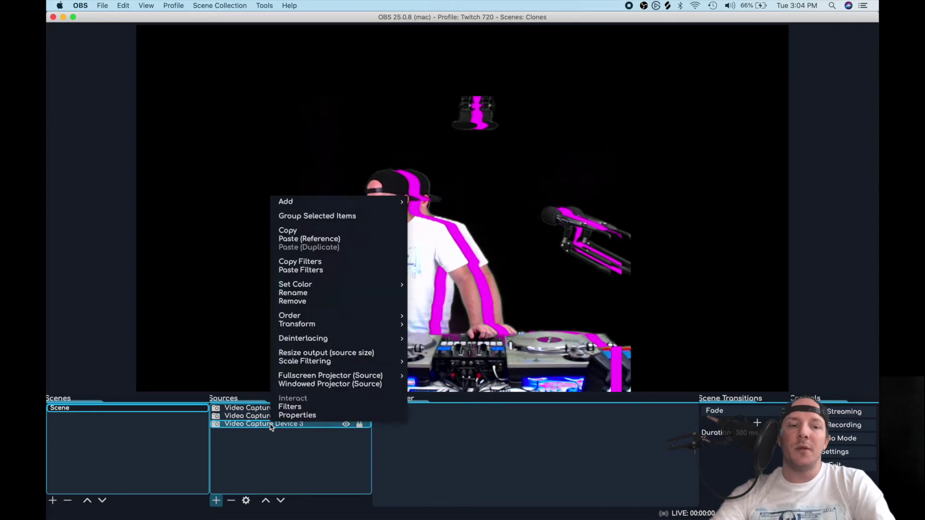
{"action": "left_click", "coordinate": [292, 407]}
{"action": "right_click", "coordinate": [304, 340]}
{"action": "mouse_move", "coordinate": [318, 344]}
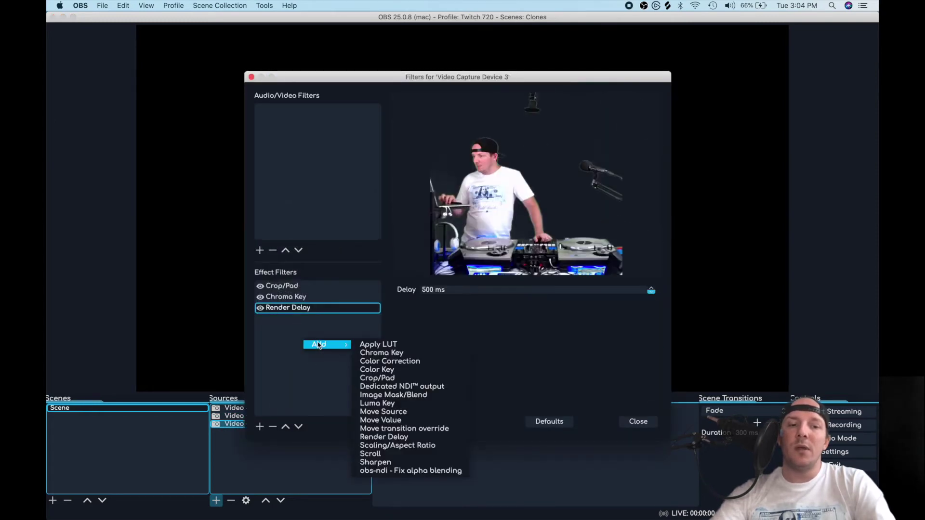
{"action": "left_click", "coordinate": [385, 362]}
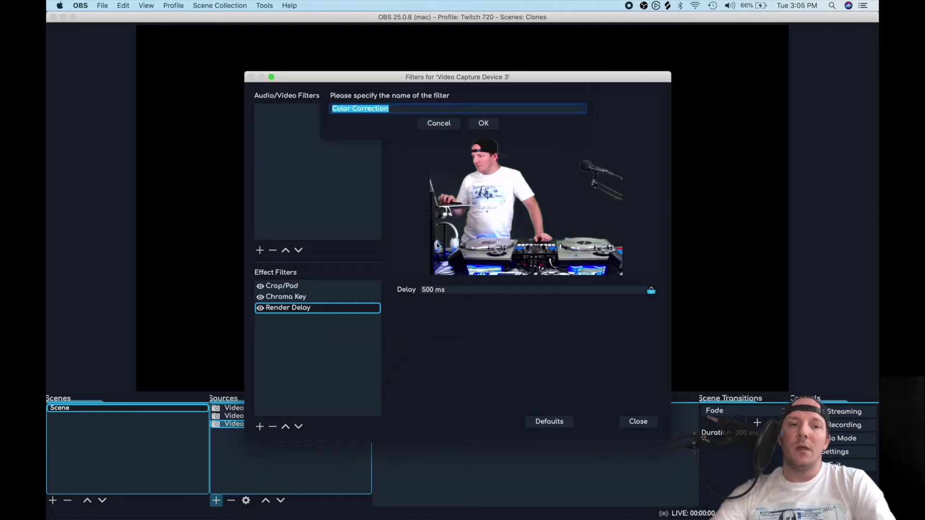
{"action": "left_click", "coordinate": [484, 124]}
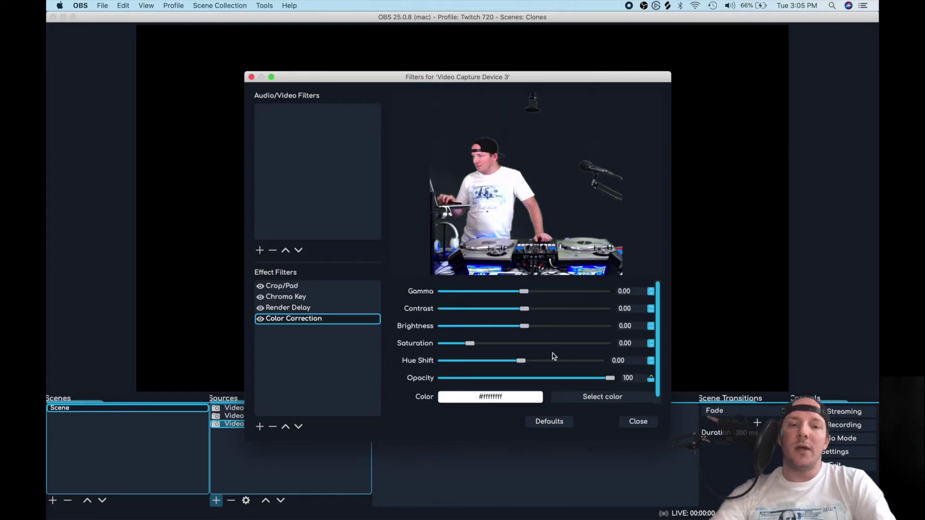
Step: Set the Color Correction color of Video Capture Device 3 to blue (#0000ff) and close its filters
{"action": "left_click", "coordinate": [593, 394]}
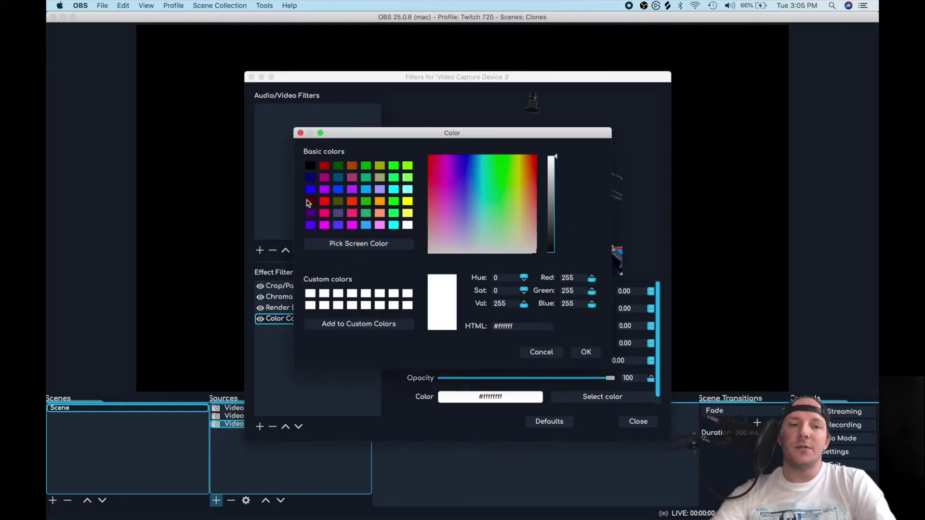
{"action": "left_click", "coordinate": [311, 189]}
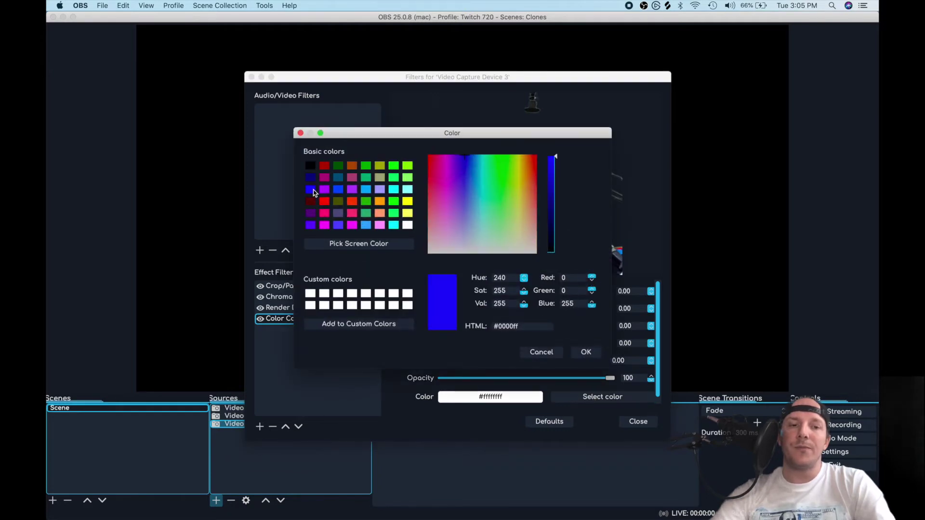
{"action": "left_click", "coordinate": [587, 351]}
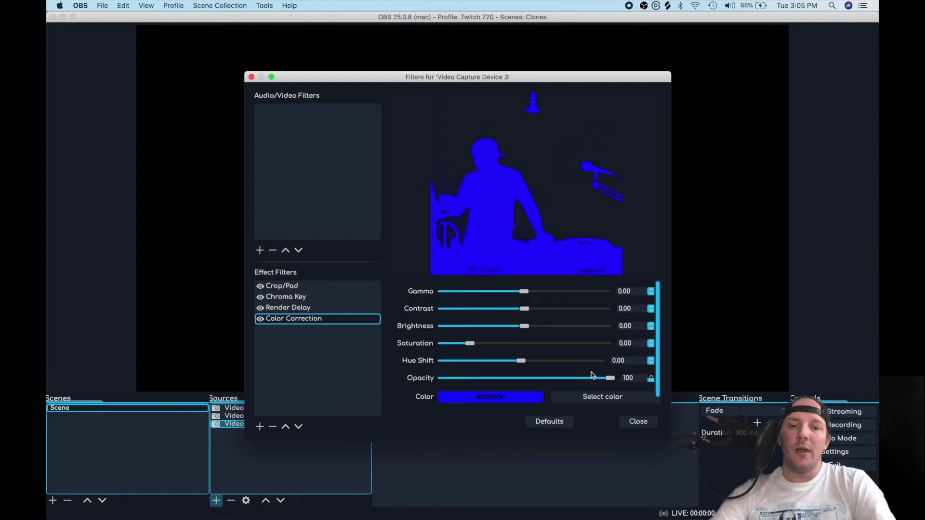
{"action": "left_click", "coordinate": [634, 423]}
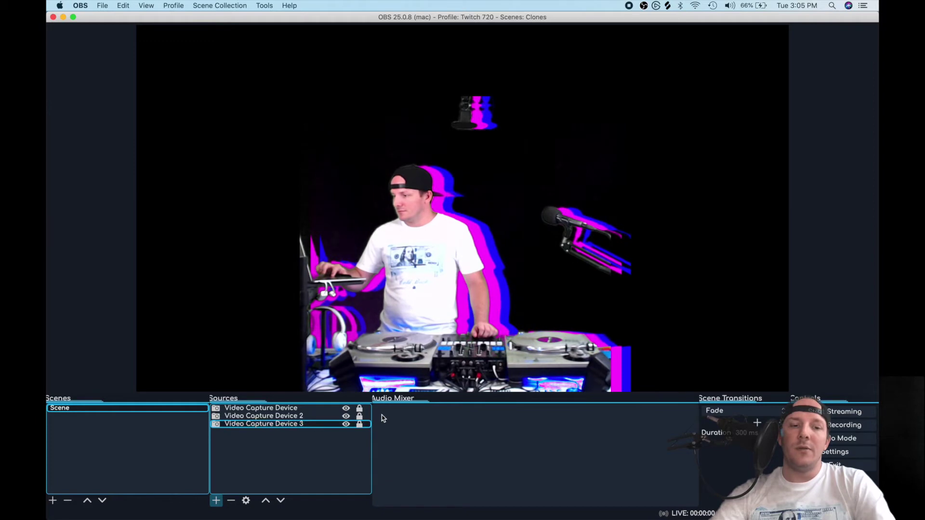
Step: Unlock Video Capture Device 2, move its magenta image left directly behind the first camera image, and lock it again
{"action": "left_click", "coordinate": [360, 417]}
{"action": "left_click", "coordinate": [355, 408]}
{"action": "left_click_drag", "start_coordinate": [445, 307], "coordinate": [433, 307]}
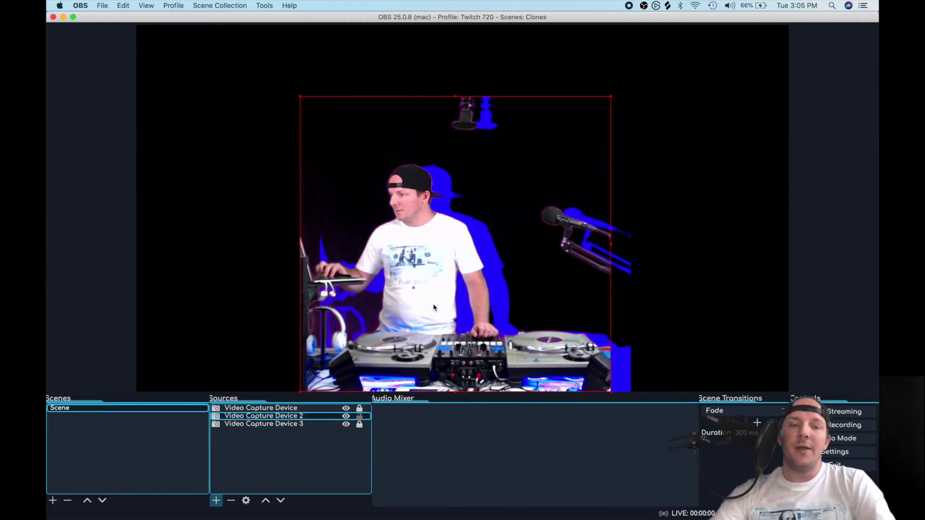
{"action": "left_click", "coordinate": [359, 416]}
Step: Unlock Video Capture Device 3 and move its blue image left directly behind the first camera image
{"action": "left_click", "coordinate": [360, 424]}
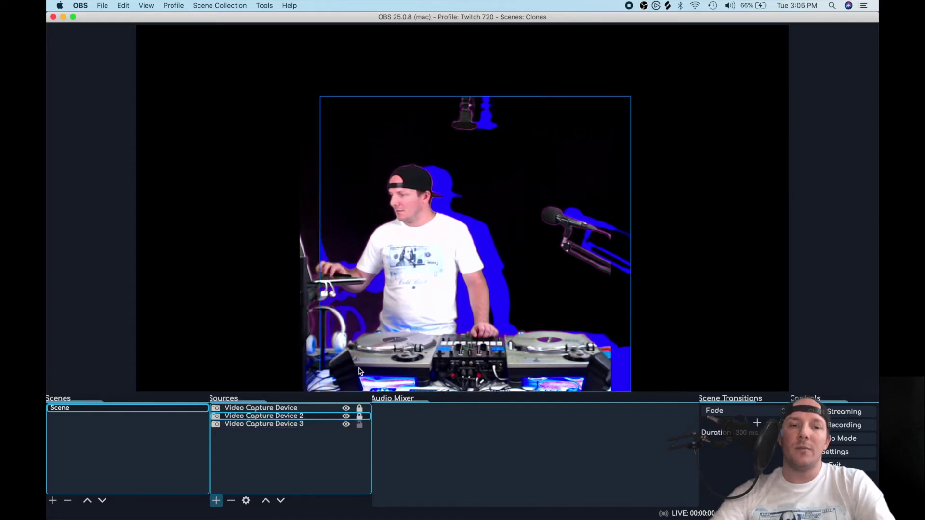
{"action": "left_click_drag", "start_coordinate": [466, 274], "coordinate": [449, 272]}
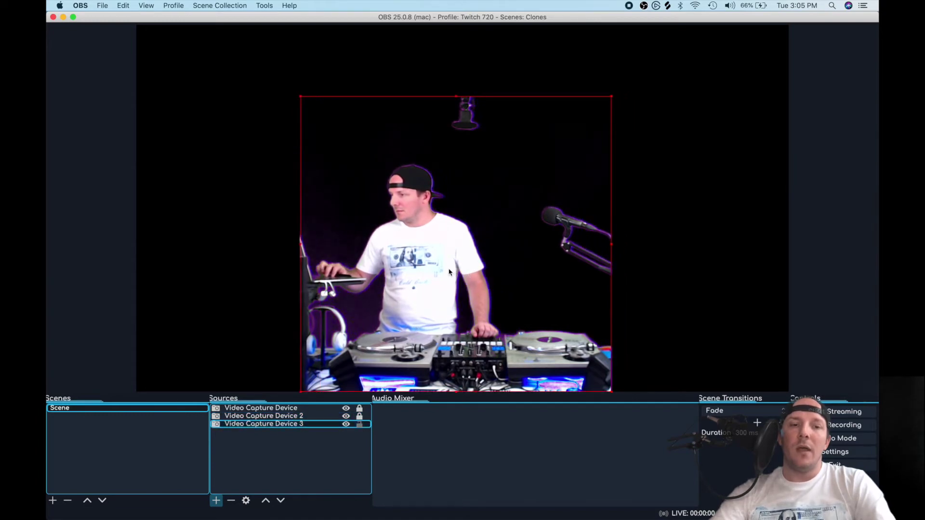
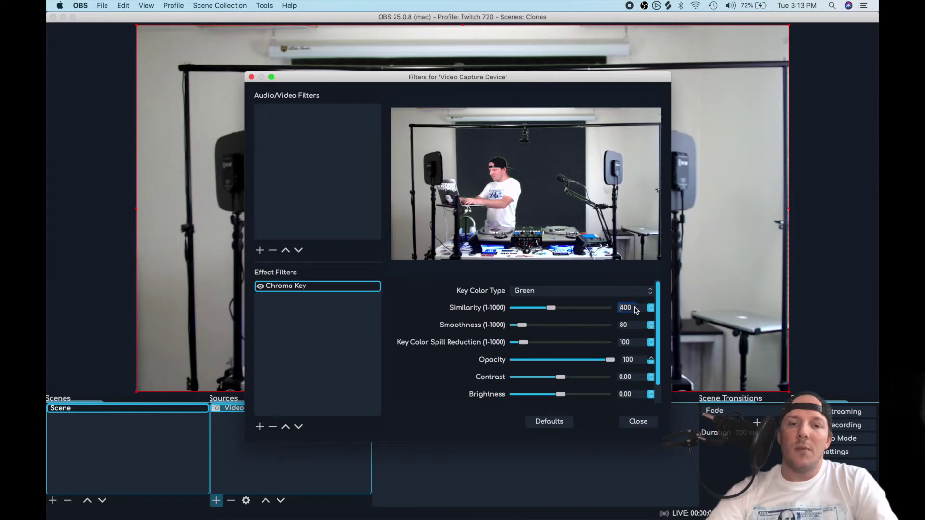
Step: Set the Chroma Key similarity of Video Capture Device to 415 and add a Crop/Pad filter with the default name
{"action": "key", "text": "BackSpace"}
{"action": "type", "text": "15"}
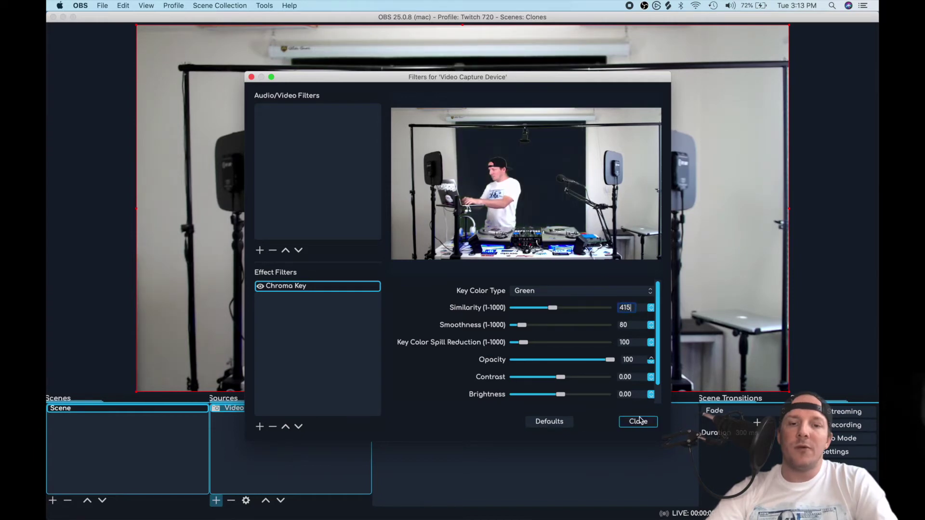
{"action": "right_click", "coordinate": [284, 299]}
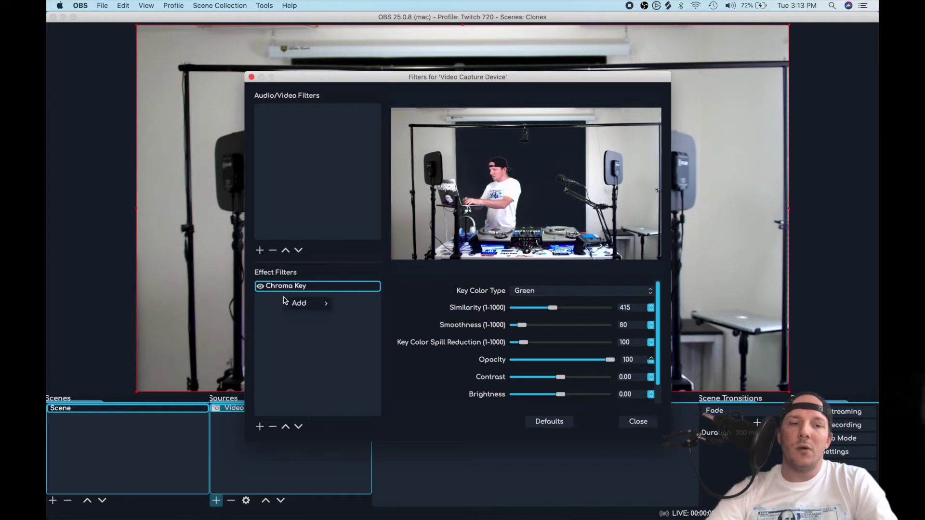
{"action": "mouse_move", "coordinate": [290, 302]}
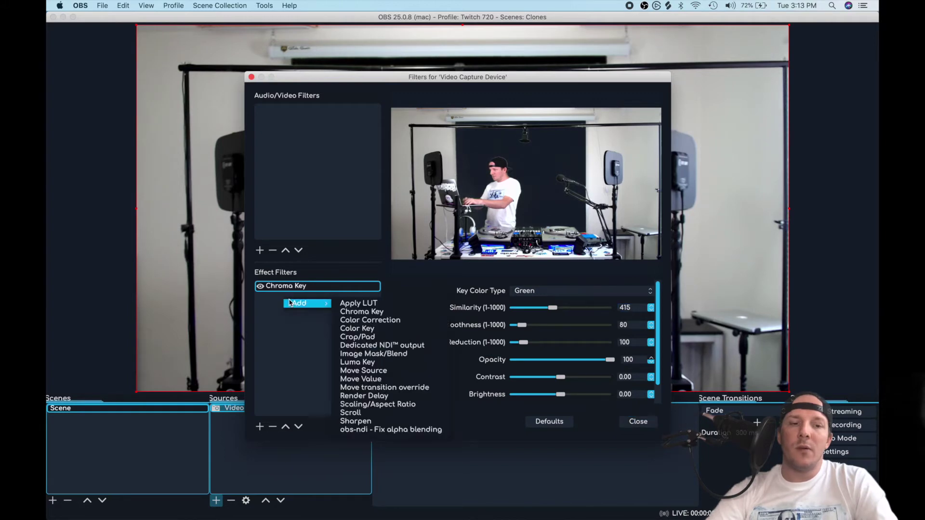
{"action": "left_click", "coordinate": [358, 338]}
{"action": "left_click", "coordinate": [483, 124]}
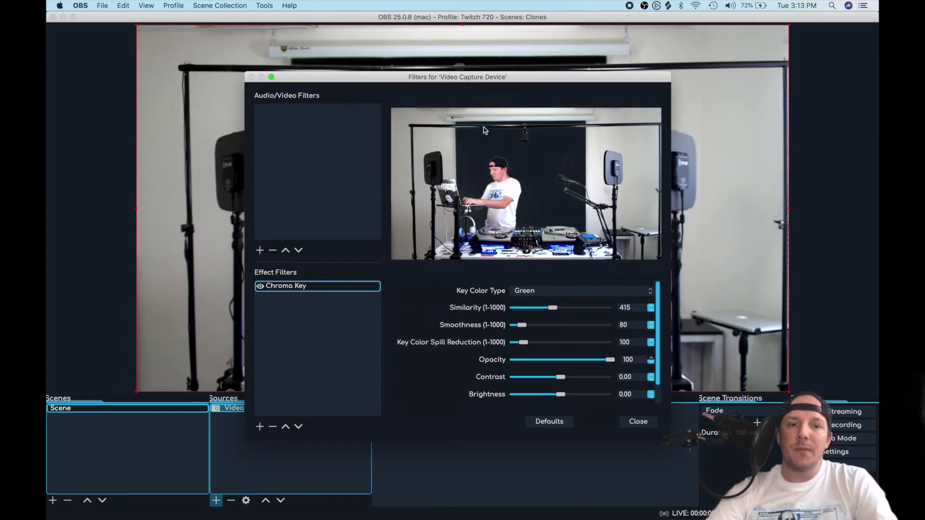
Step: Set the Crop/Pad filter's Left value to 314 to trim the area beside the DJ's laptop
{"action": "scroll", "coordinate": [460, 301], "scroll_direction": "up", "scroll_amount": 20}
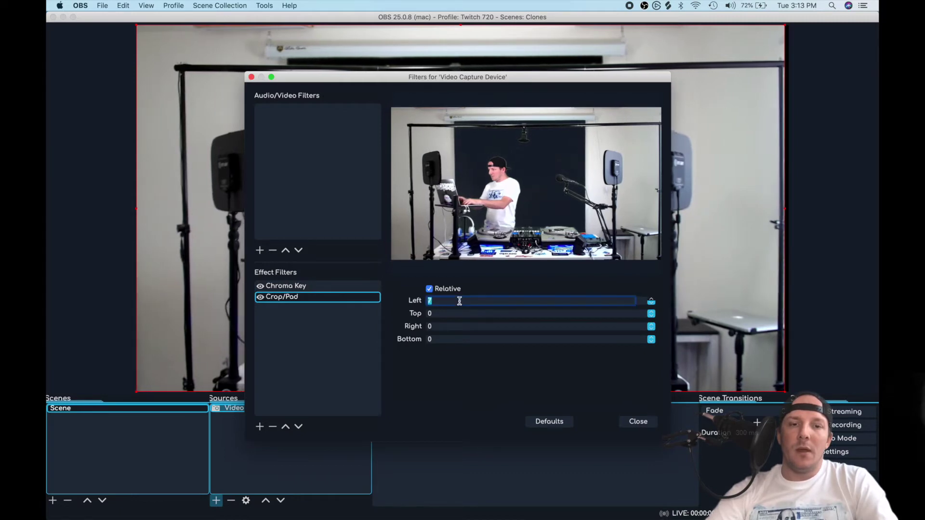
{"action": "scroll", "coordinate": [459, 301], "scroll_direction": "up", "scroll_amount": 20}
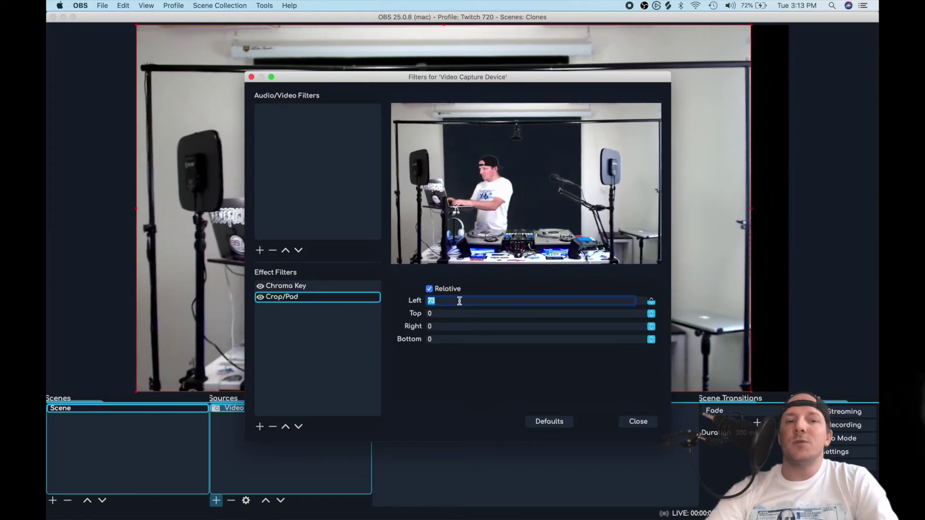
{"action": "scroll", "coordinate": [459, 300], "scroll_direction": "up", "scroll_amount": 20}
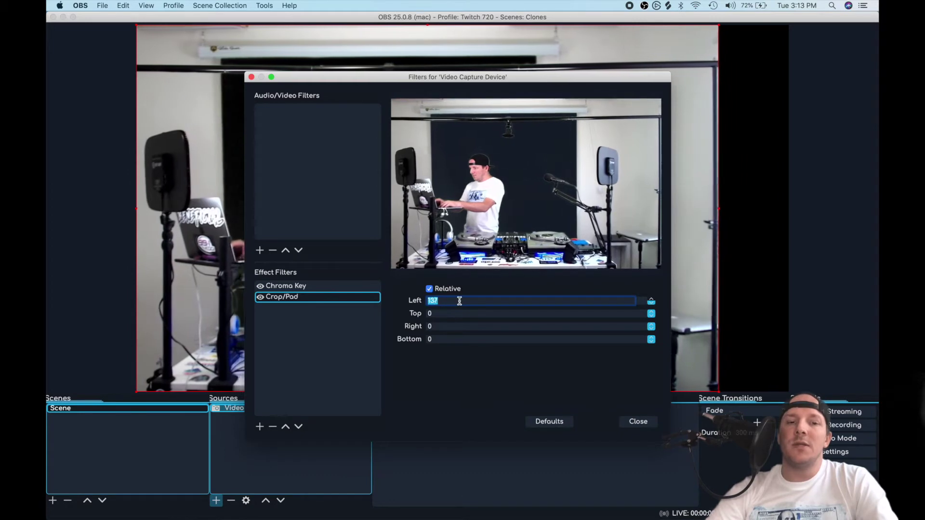
{"action": "scroll", "coordinate": [459, 300], "scroll_direction": "up", "scroll_amount": 20}
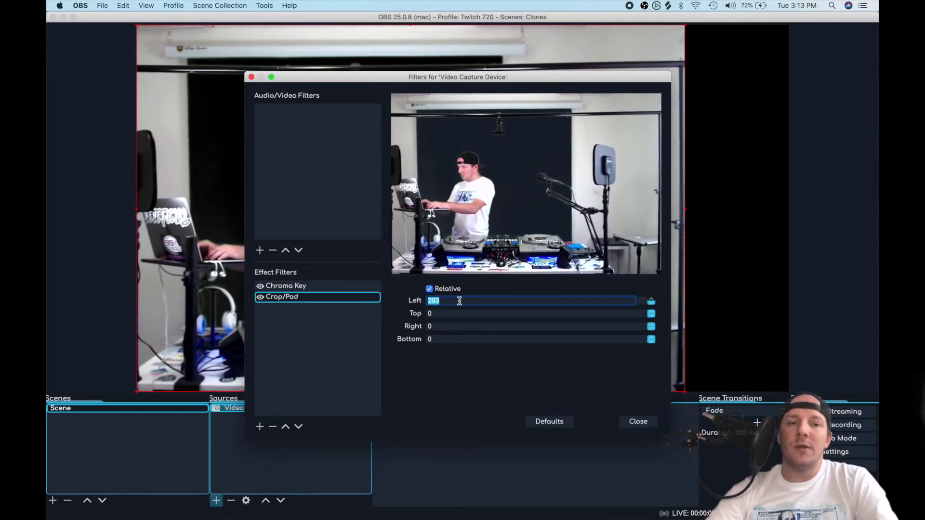
{"action": "scroll", "coordinate": [459, 301], "scroll_direction": "up", "scroll_amount": 20}
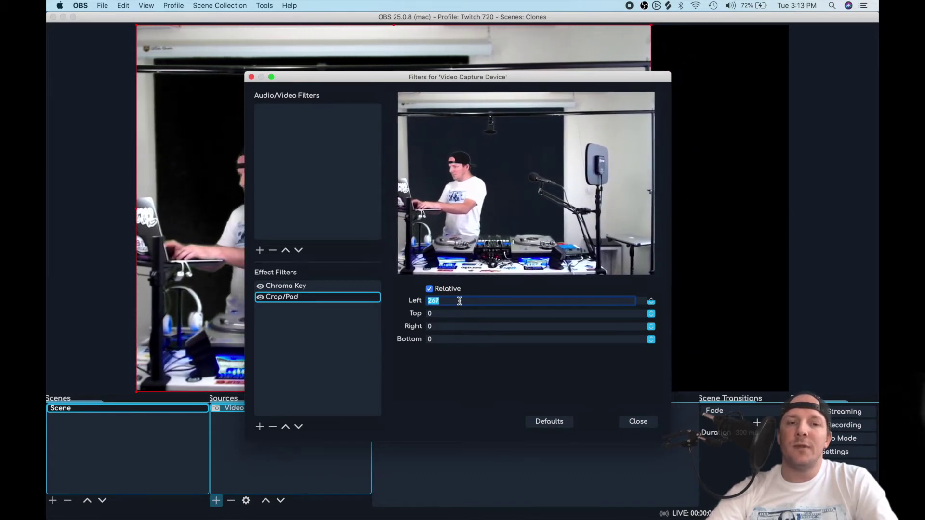
{"action": "scroll", "coordinate": [459, 301], "scroll_direction": "up", "scroll_amount": 1}
Step: Set the Crop/Pad filter's Top value to 99 to cut off the area above the backdrop
{"action": "key", "text": "Tab"}
{"action": "key", "text": "Up"}
{"action": "key", "text": "Up"}
{"action": "key", "text": "Up"}
{"action": "key", "text": "Up"}
{"action": "key", "text": "Up"}
{"action": "key", "text": "Up"}
{"action": "key", "text": "Up"}
{"action": "key", "text": "Up"}
{"action": "key", "text": "Up"}
{"action": "key", "text": "Up"}
{"action": "key", "text": "Up"}
{"action": "key", "text": "Up"}
{"action": "key", "text": "Up"}
{"action": "key", "text": "Up"}
{"action": "key", "text": "Up"}
{"action": "key", "text": "Up"}
{"action": "key", "text": "Up"}
{"action": "key", "text": "Up"}
{"action": "key", "text": "Up"}
{"action": "key", "text": "Up"}
{"action": "key", "text": "Up"}
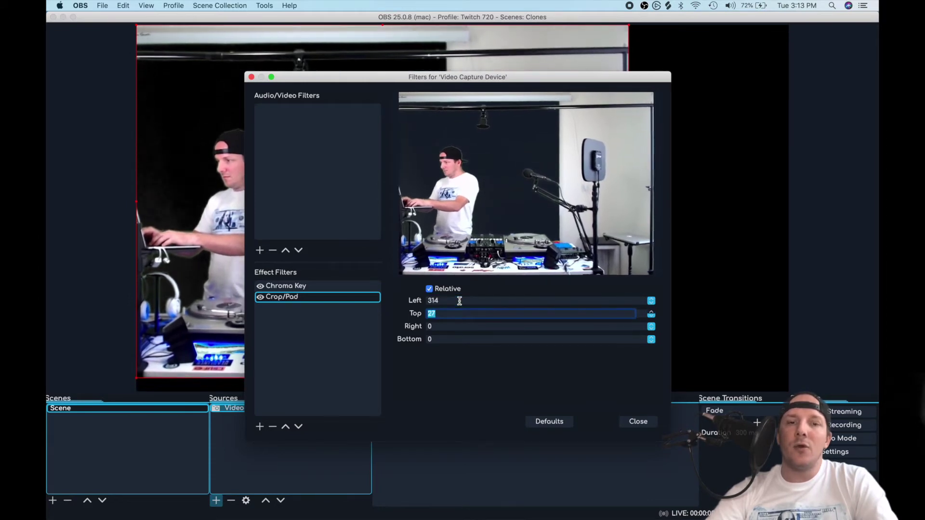
{"action": "key", "text": "Up"}
{"action": "key", "text": "Up"}
{"action": "key", "text": "Up"}
{"action": "key", "text": "Up"}
{"action": "key", "text": "Up"}
{"action": "key", "text": "Up"}
{"action": "key", "text": "Up"}
{"action": "key", "text": "Up"}
{"action": "key", "text": "Up"}
{"action": "key", "text": "Up"}
{"action": "key", "text": "Up"}
{"action": "key", "text": "Up"}
{"action": "key", "text": "Up"}
{"action": "key", "text": "Up"}
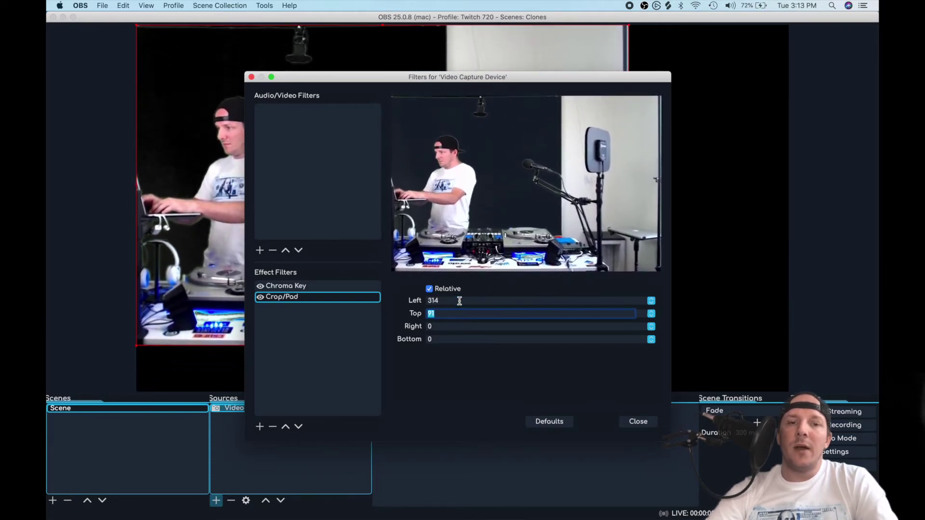
{"action": "key", "text": "Up"}
{"action": "key", "text": "Up"}
{"action": "key", "text": "Up"}
{"action": "key", "text": "Up"}
{"action": "key", "text": "Up"}
{"action": "key", "text": "Up"}
{"action": "key", "text": "Up"}
{"action": "key", "text": "Up"}
Step: Set the Crop/Pad filter's Right value to 361 to trim the white wall beside the backdrop, and close the filter settings
{"action": "key", "text": "Tab"}
{"action": "key", "text": "Up"}
{"action": "key", "text": "Up"}
{"action": "key", "text": "Up"}
{"action": "key", "text": "Up"}
{"action": "key", "text": "Up"}
{"action": "key", "text": "Up"}
{"action": "key", "text": "Up"}
{"action": "key", "text": "Up"}
{"action": "key", "text": "Up"}
{"action": "key", "text": "Up"}
{"action": "key", "text": "Up"}
{"action": "key", "text": "Up"}
{"action": "key", "text": "Up"}
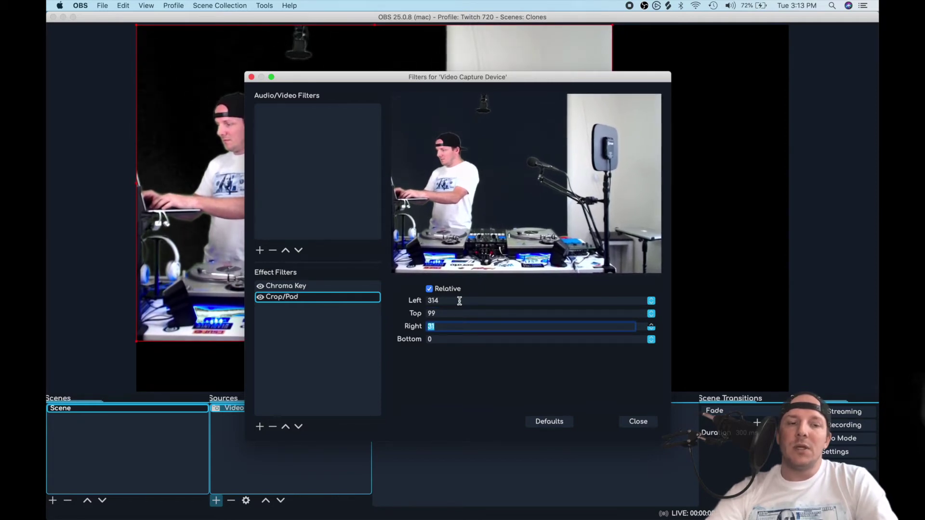
{"action": "key", "text": "Up"}
{"action": "key", "text": "Up"}
{"action": "key", "text": "Up"}
{"action": "key", "text": "Up"}
{"action": "key", "text": "Up"}
{"action": "key", "text": "Up"}
{"action": "key", "text": "Up"}
{"action": "key", "text": "Up"}
{"action": "key", "text": "Up"}
{"action": "key", "text": "Up"}
{"action": "key", "text": "Up"}
{"action": "key", "text": "Up"}
{"action": "key", "text": "Up"}
{"action": "key", "text": "Up"}
{"action": "key", "text": "Up"}
{"action": "key", "text": "Up"}
{"action": "key", "text": "Up"}
{"action": "key", "text": "Up"}
{"action": "key", "text": "Up"}
{"action": "key", "text": "Up"}
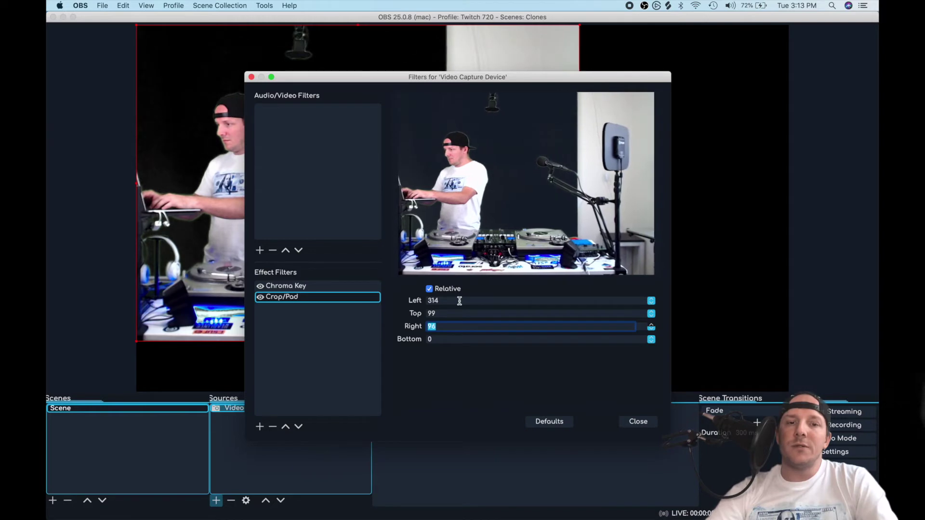
{"action": "key", "text": "Up"}
{"action": "key", "text": "Up"}
{"action": "key", "text": "Up"}
{"action": "key", "text": "Up"}
{"action": "key", "text": "Up"}
{"action": "key", "text": "Up"}
{"action": "key", "text": "Up"}
{"action": "key", "text": "Up"}
{"action": "key", "text": "Up"}
{"action": "key", "text": "Up"}
{"action": "key", "text": "Up"}
{"action": "key", "text": "Up"}
{"action": "key", "text": "Up"}
{"action": "key", "text": "Up"}
{"action": "key", "text": "Up"}
{"action": "key", "text": "Up"}
{"action": "key", "text": "Up"}
{"action": "key", "text": "Up"}
{"action": "key", "text": "Up"}
{"action": "key", "text": "Up"}
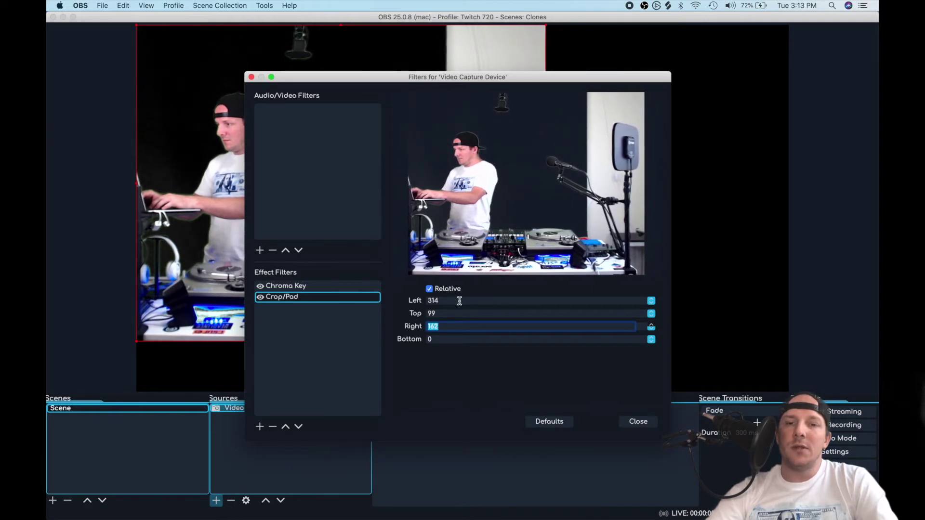
{"action": "key", "text": "Up"}
{"action": "key", "text": "Up"}
{"action": "key", "text": "Up"}
{"action": "key", "text": "Up"}
{"action": "key", "text": "Up"}
{"action": "key", "text": "Up"}
{"action": "key", "text": "Up"}
{"action": "key", "text": "Up"}
{"action": "key", "text": "Up"}
{"action": "key", "text": "Up"}
{"action": "key", "text": "Up"}
{"action": "key", "text": "Up"}
{"action": "key", "text": "Up"}
{"action": "key", "text": "Up"}
{"action": "key", "text": "Up"}
{"action": "key", "text": "Up"}
{"action": "key", "text": "Up"}
{"action": "key", "text": "Up"}
{"action": "key", "text": "Up"}
{"action": "key", "text": "Up"}
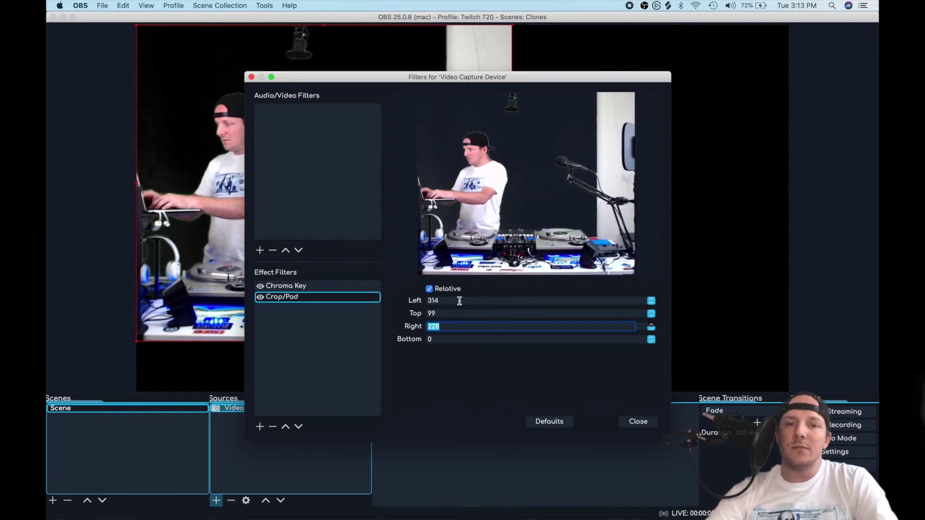
{"action": "key", "text": "Up"}
{"action": "key", "text": "Up"}
{"action": "key", "text": "Up"}
{"action": "key", "text": "Up"}
{"action": "key", "text": "Up"}
{"action": "key", "text": "Up"}
{"action": "key", "text": "Up"}
{"action": "key", "text": "Up"}
{"action": "key", "text": "Up"}
{"action": "key", "text": "Up"}
{"action": "key", "text": "Up"}
{"action": "key", "text": "Up"}
{"action": "key", "text": "Up"}
{"action": "key", "text": "Up"}
{"action": "key", "text": "Up"}
{"action": "key", "text": "Up"}
{"action": "key", "text": "Up"}
{"action": "key", "text": "Up"}
{"action": "key", "text": "Up"}
{"action": "key", "text": "Up"}
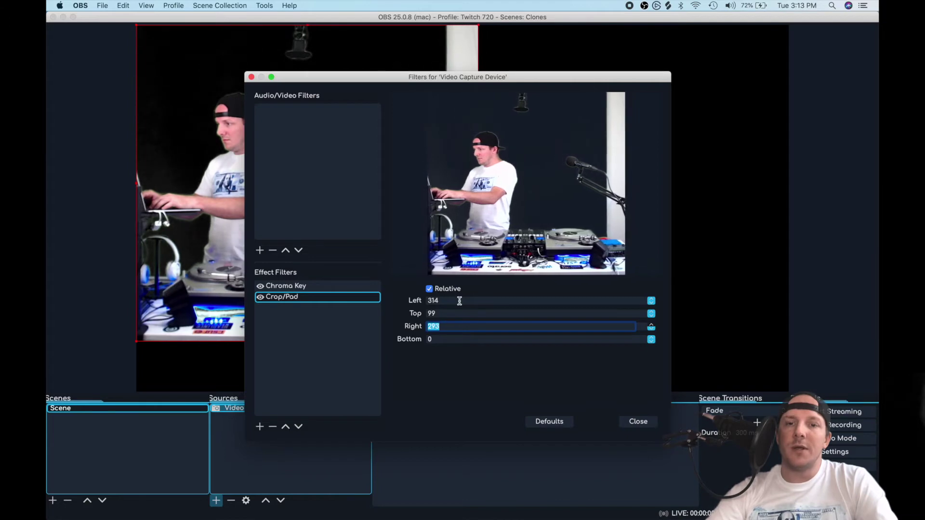
{"action": "key", "text": "Up"}
{"action": "key", "text": "Up"}
{"action": "key", "text": "Up"}
{"action": "key", "text": "Up"}
{"action": "key", "text": "Up"}
{"action": "key", "text": "Up"}
{"action": "key", "text": "Up"}
{"action": "key", "text": "Up"}
{"action": "key", "text": "Up"}
{"action": "key", "text": "Up"}
{"action": "key", "text": "Up"}
{"action": "key", "text": "Up"}
{"action": "key", "text": "Up"}
{"action": "key", "text": "Up"}
{"action": "key", "text": "Up"}
{"action": "key", "text": "Up"}
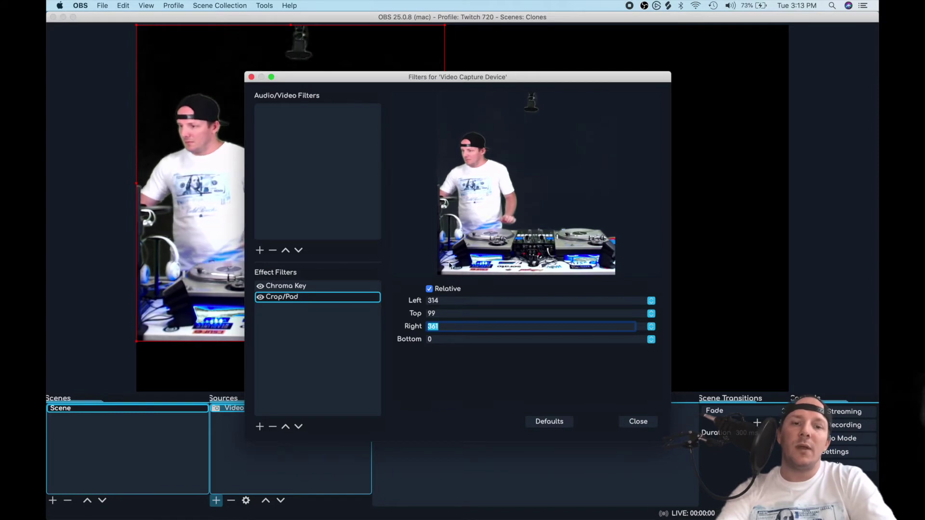
{"action": "left_click", "coordinate": [638, 422]}
Step: Place the cropped camera image centred along the canvas's bottom edge, enlarge it to nearly the full canvas height, and lock it
{"action": "left_click_drag", "start_coordinate": [317, 228], "coordinate": [494, 283]}
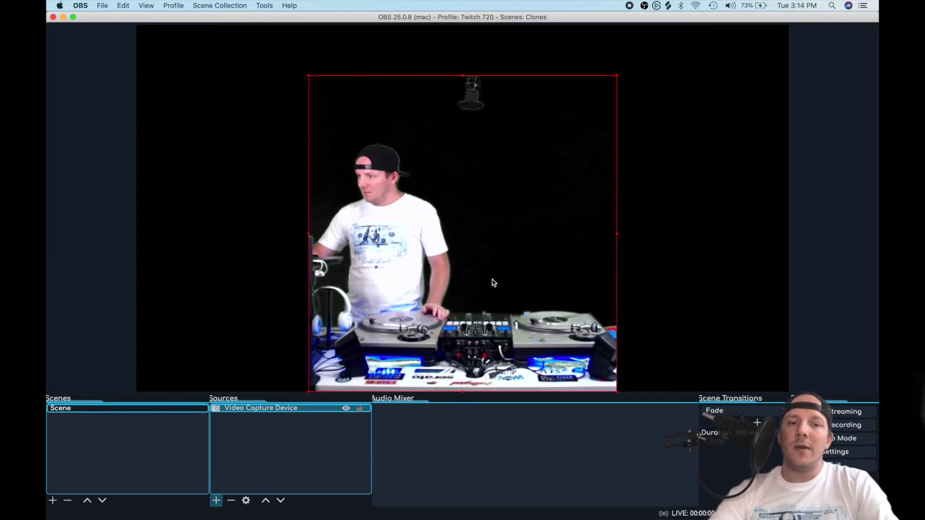
{"action": "left_click_drag", "start_coordinate": [464, 77], "coordinate": [457, 58]}
{"action": "left_click", "coordinate": [359, 408]}
Step: Add a Window Capture source with the default name that captures the OBS main window for the Clones scene collection
{"action": "left_click", "coordinate": [216, 501]}
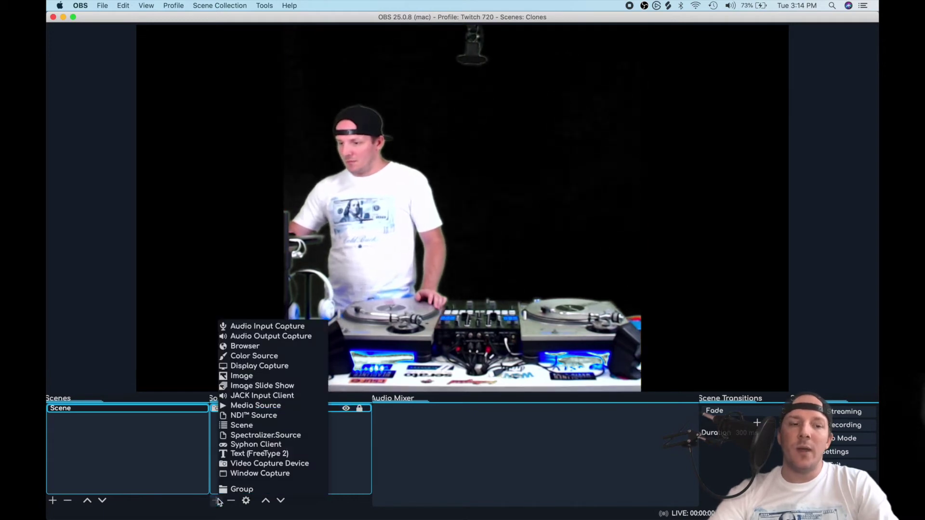
{"action": "left_click", "coordinate": [255, 474]}
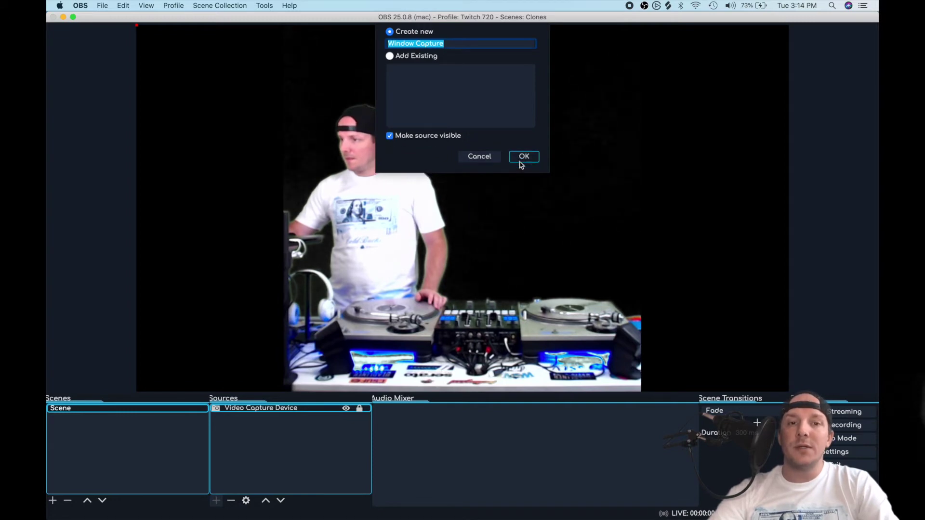
{"action": "left_click", "coordinate": [522, 162]}
{"action": "left_click", "coordinate": [365, 310]}
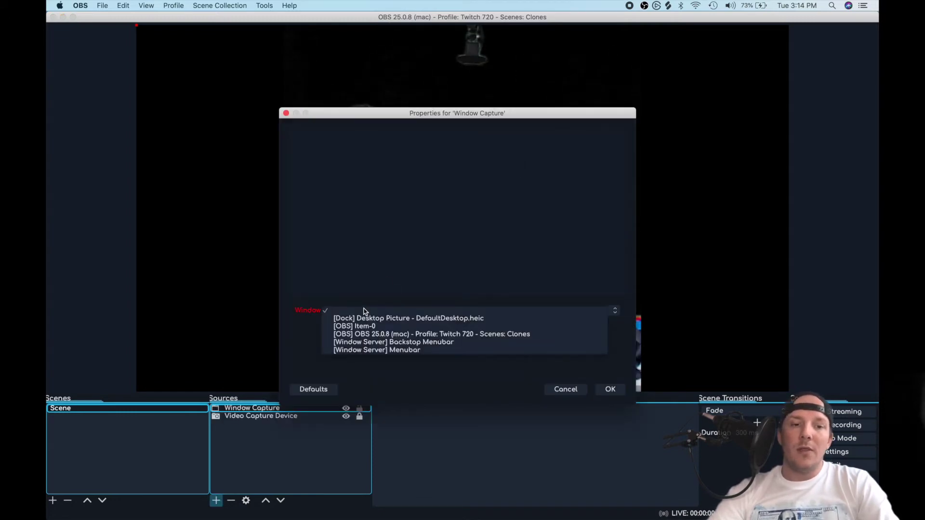
{"action": "left_click", "coordinate": [390, 336]}
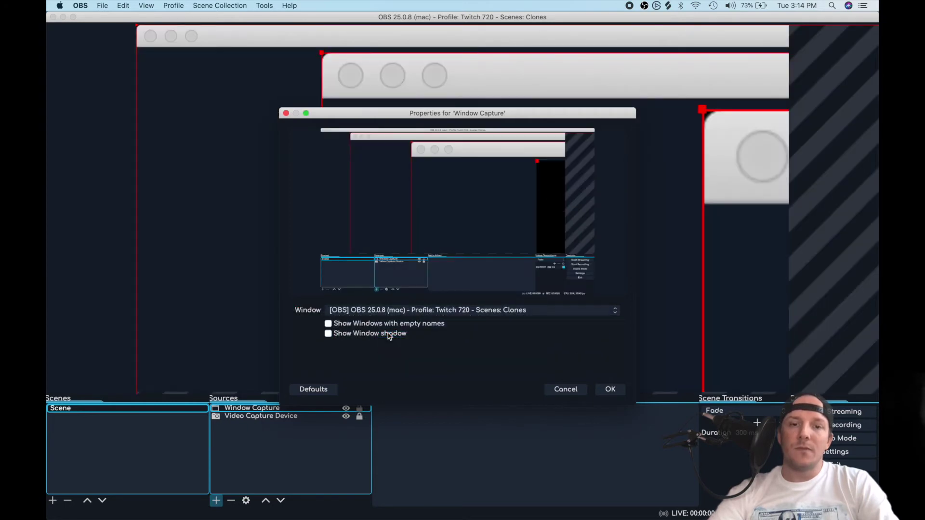
{"action": "left_click", "coordinate": [609, 390]}
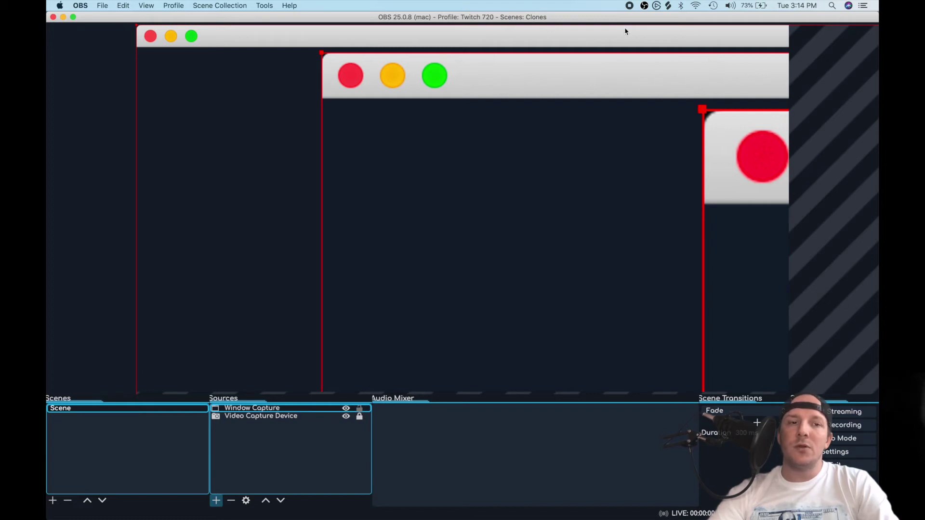
Step: Scale and reposition the Window Capture image so that it spans the full canvas width from the top edge
{"action": "left_click_drag", "start_coordinate": [137, 27], "coordinate": [620, 348]}
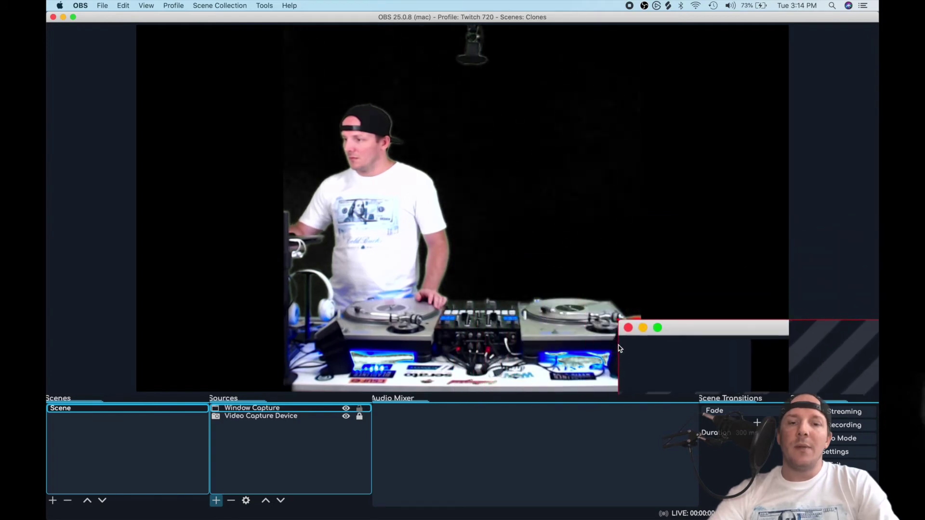
{"action": "left_click_drag", "start_coordinate": [689, 346], "coordinate": [192, 97]}
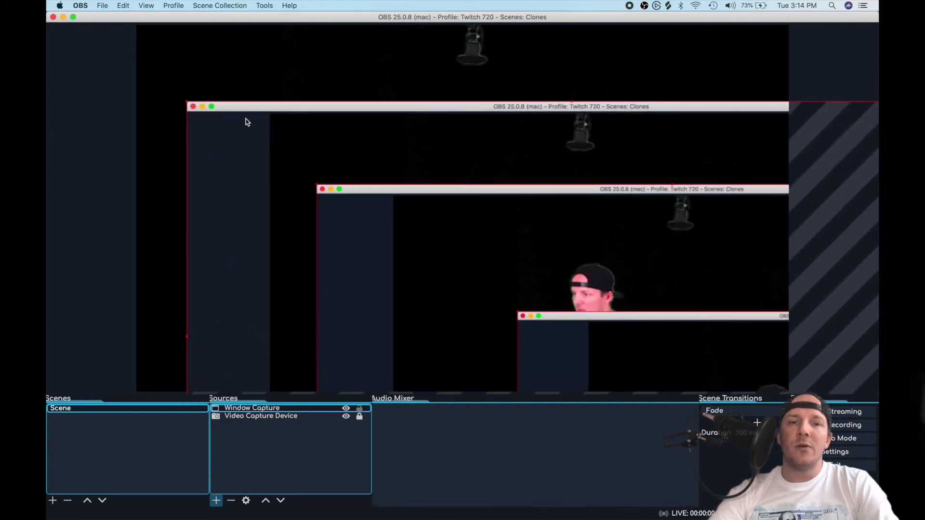
{"action": "left_click_drag", "start_coordinate": [573, 103], "coordinate": [469, 46]}
{"action": "left_click_drag", "start_coordinate": [718, 203], "coordinate": [785, 225]}
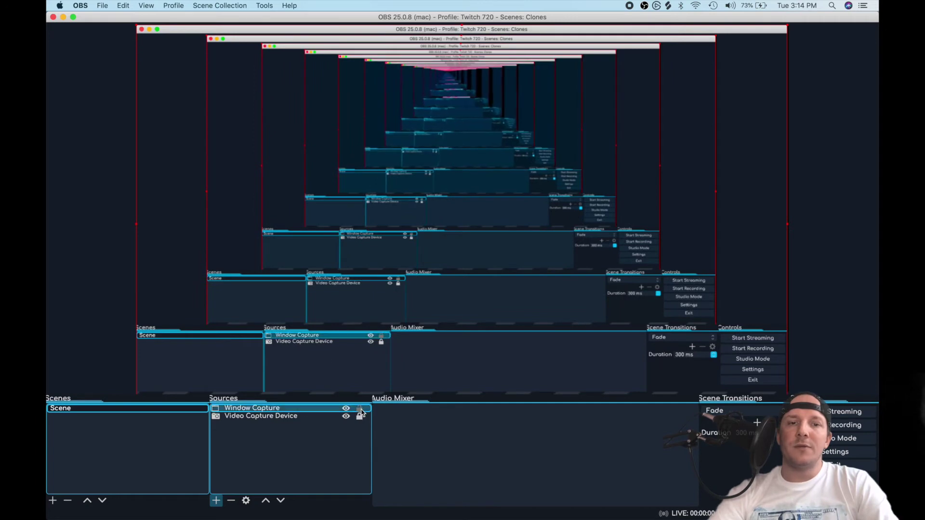
Step: Move Window Capture below Video Capture Device in the source order and lock it
{"action": "left_click", "coordinate": [281, 501]}
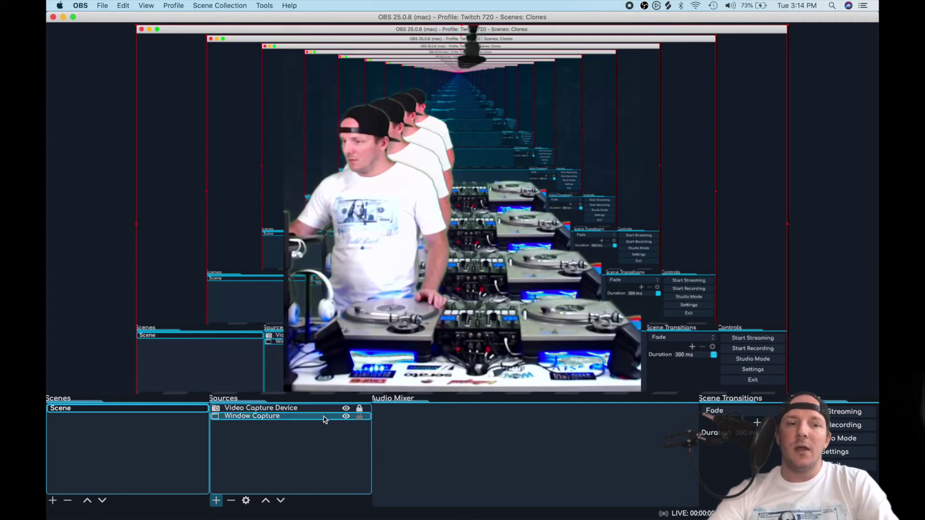
{"action": "left_click", "coordinate": [358, 416]}
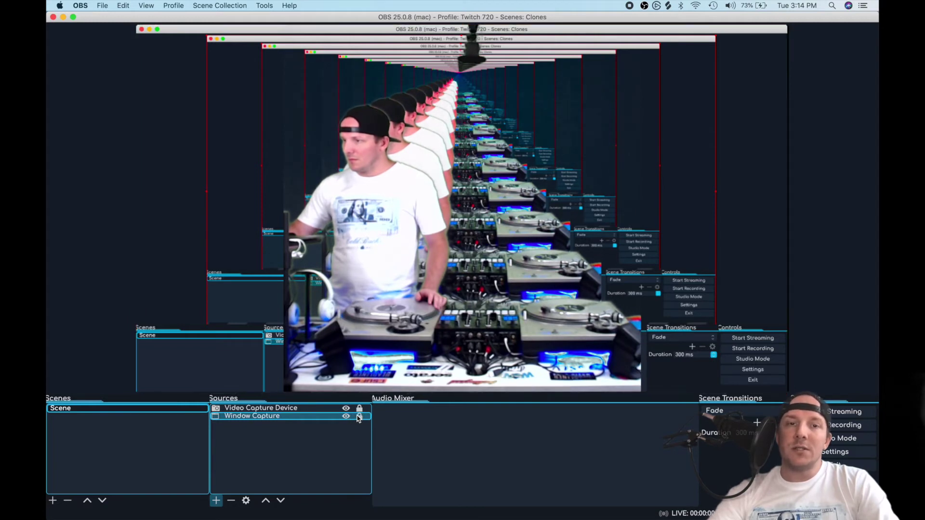
Step: Add a Crop/Pad effect filter with the default name to Window Capture
{"action": "right_click", "coordinate": [297, 418]}
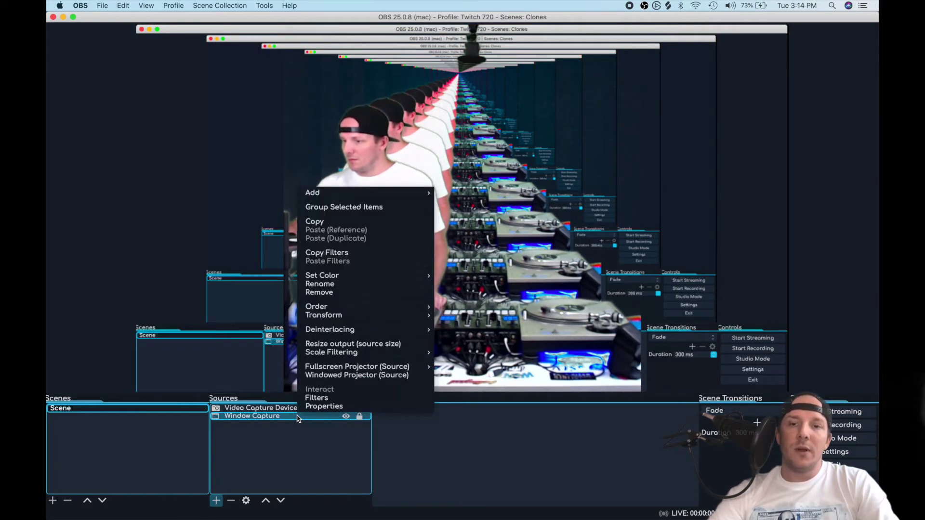
{"action": "left_click", "coordinate": [315, 398]}
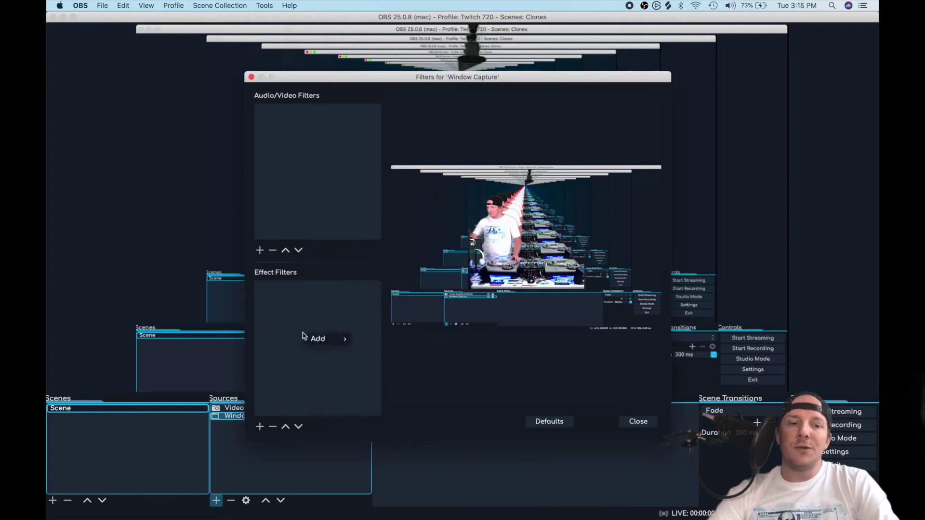
{"action": "mouse_move", "coordinate": [318, 343]}
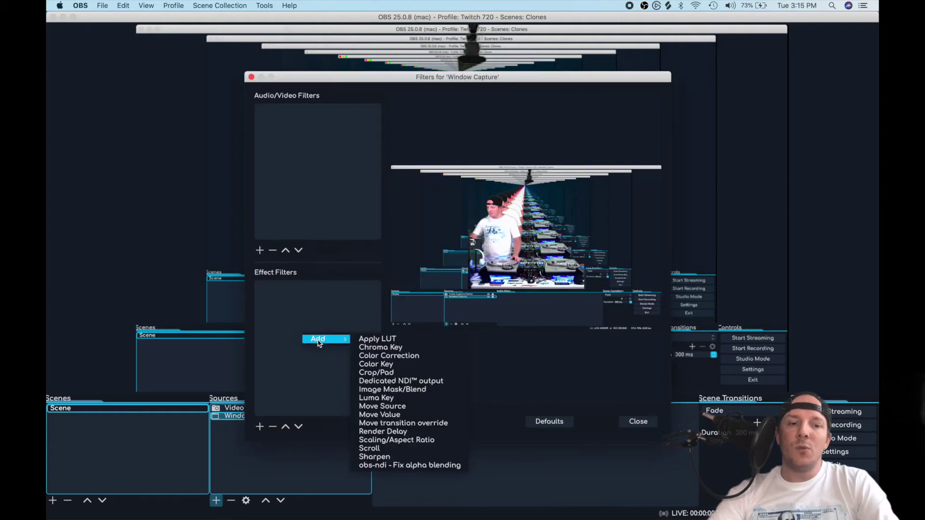
{"action": "left_click", "coordinate": [391, 373]}
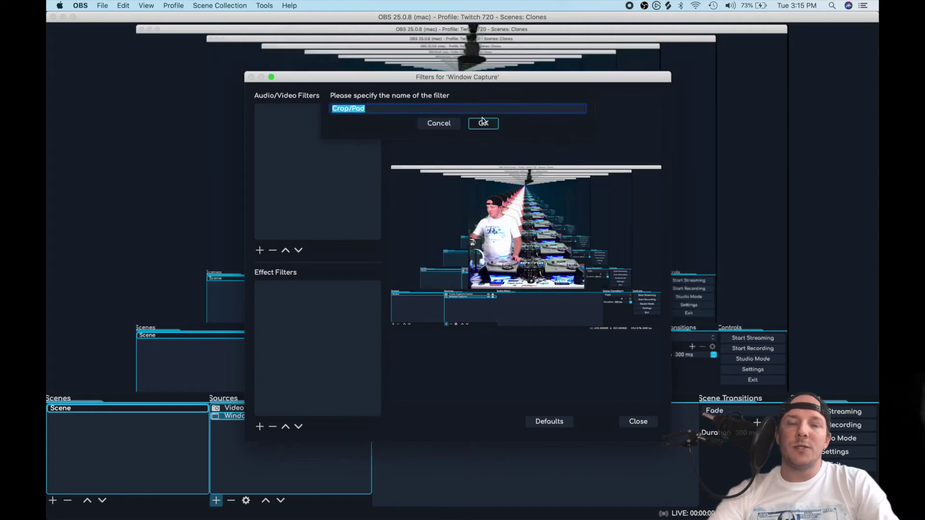
{"action": "left_click", "coordinate": [483, 124]}
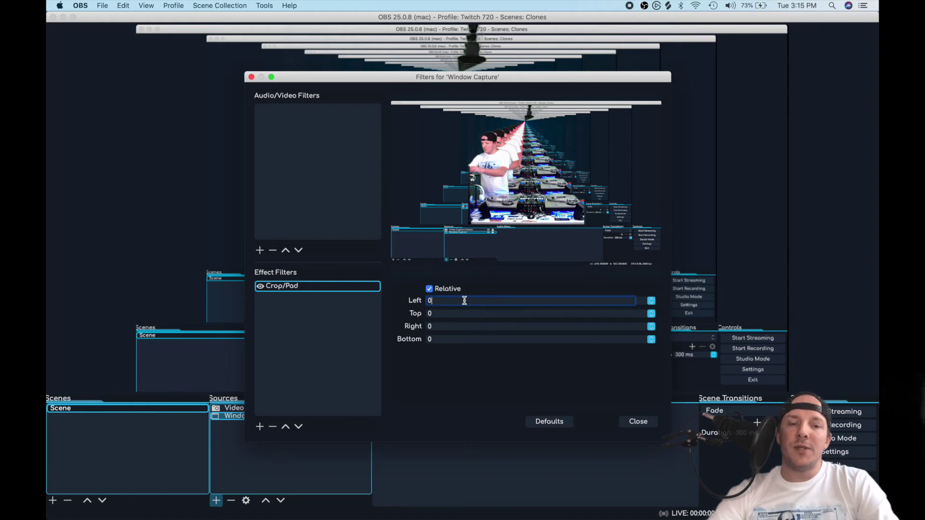
Step: Set the Window Capture crop to 373 for Left and Right and 60 for Top
{"action": "type", "text": "373"}
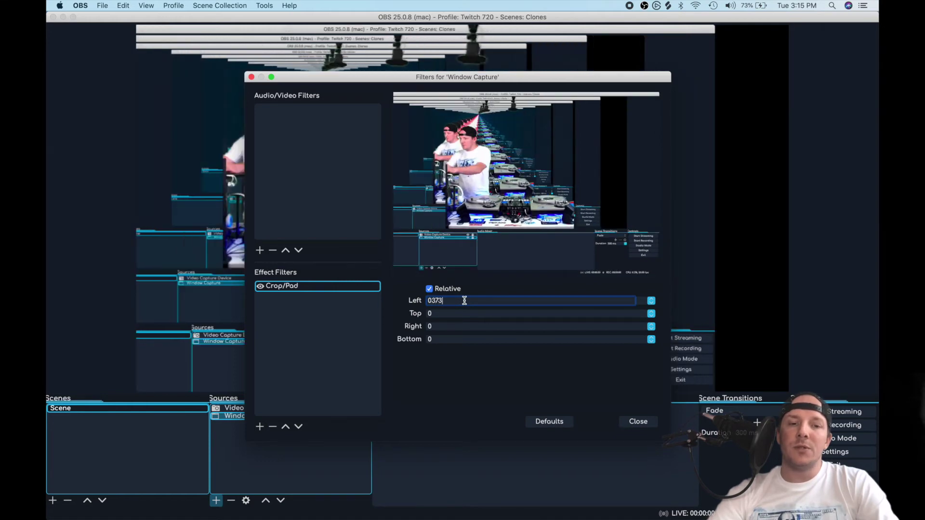
{"action": "left_click", "coordinate": [447, 326]}
{"action": "type", "text": "373"}
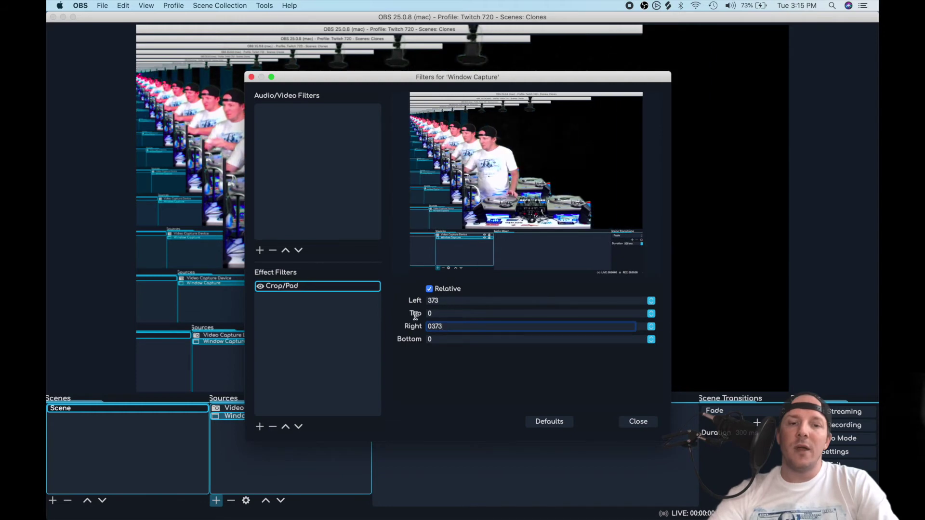
{"action": "left_click", "coordinate": [444, 313]}
{"action": "type", "text": "60"}
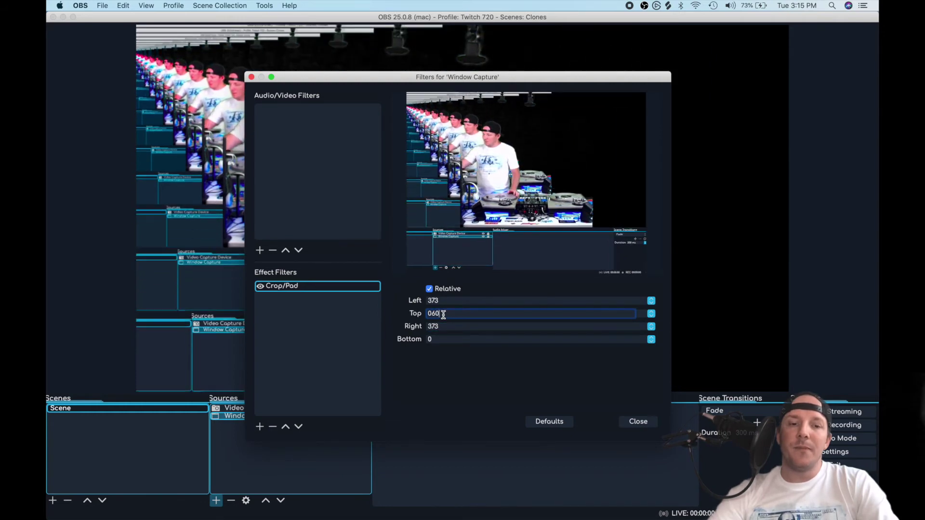
Step: Set the Window Capture crop's Bottom value to 525 to cut off the OBS docks, and close the filter settings
{"action": "left_click", "coordinate": [440, 339]}
{"action": "scroll", "coordinate": [440, 338], "scroll_direction": "up", "scroll_amount": 19}
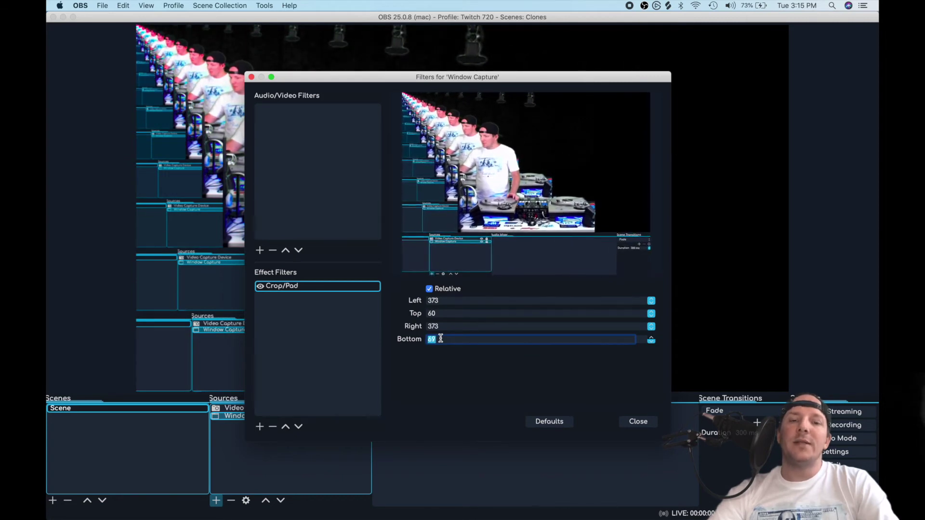
{"action": "scroll", "coordinate": [440, 338], "scroll_direction": "up", "scroll_amount": 17}
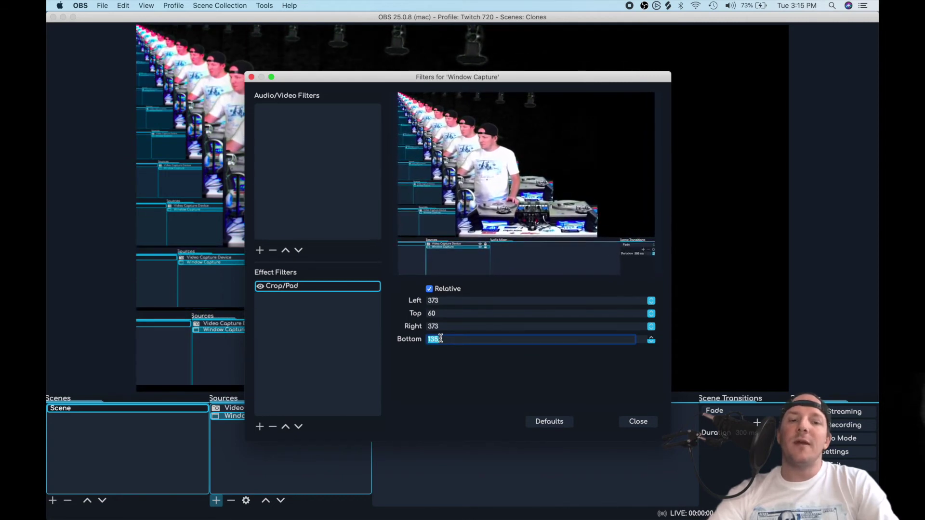
{"action": "scroll", "coordinate": [440, 339], "scroll_direction": "up", "scroll_amount": 20}
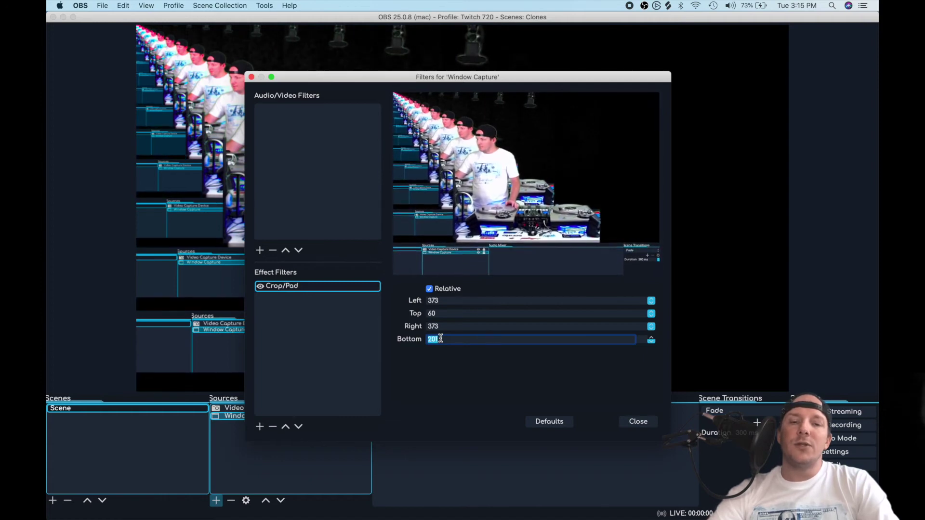
{"action": "scroll", "coordinate": [441, 339], "scroll_direction": "up", "scroll_amount": 17}
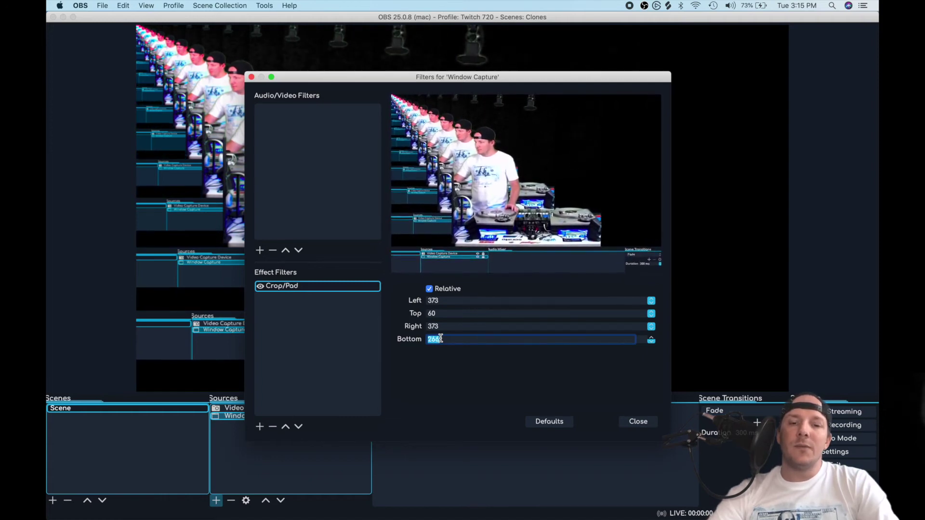
{"action": "scroll", "coordinate": [441, 338], "scroll_direction": "up", "scroll_amount": 17}
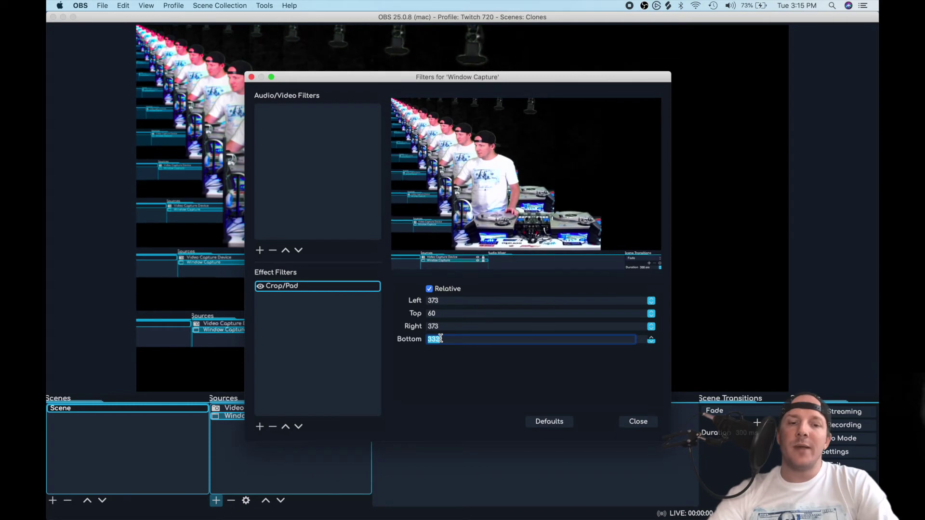
{"action": "scroll", "coordinate": [441, 338], "scroll_direction": "up", "scroll_amount": 20}
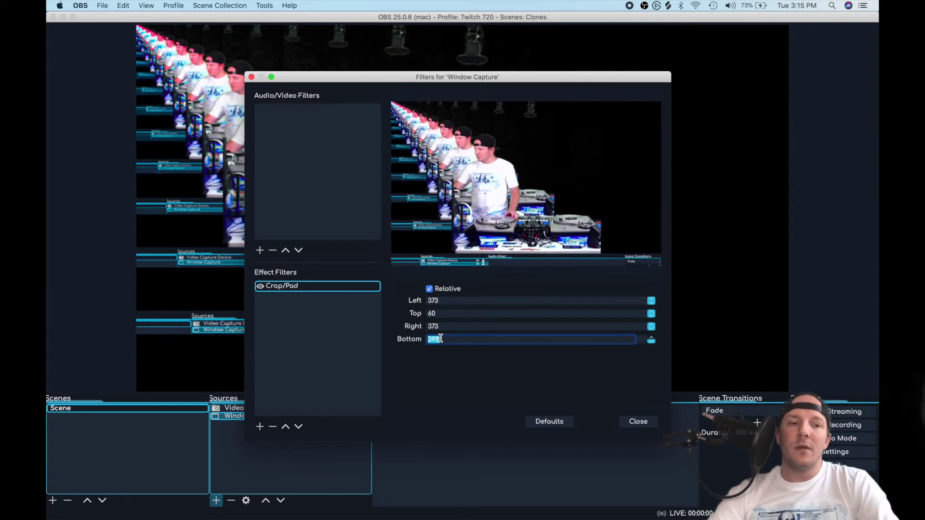
{"action": "scroll", "coordinate": [440, 339], "scroll_direction": "up", "scroll_amount": 20}
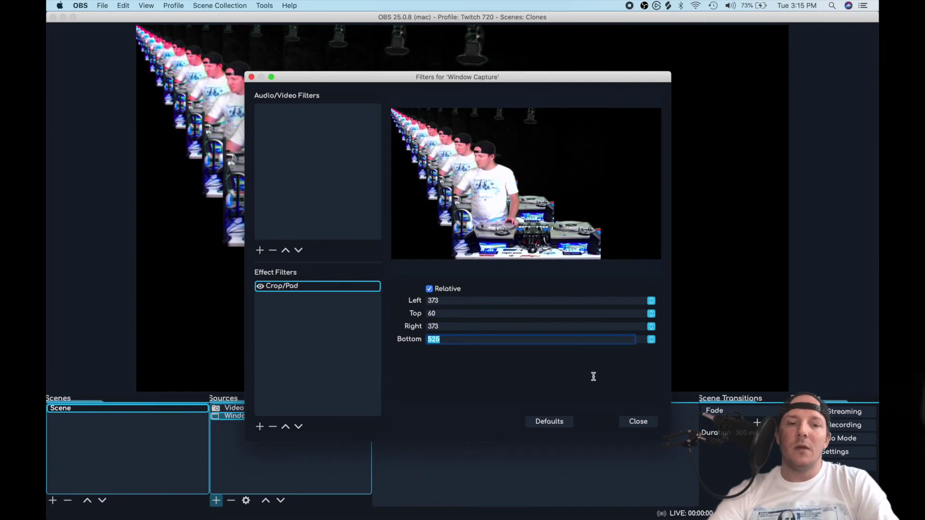
{"action": "left_click", "coordinate": [638, 422]}
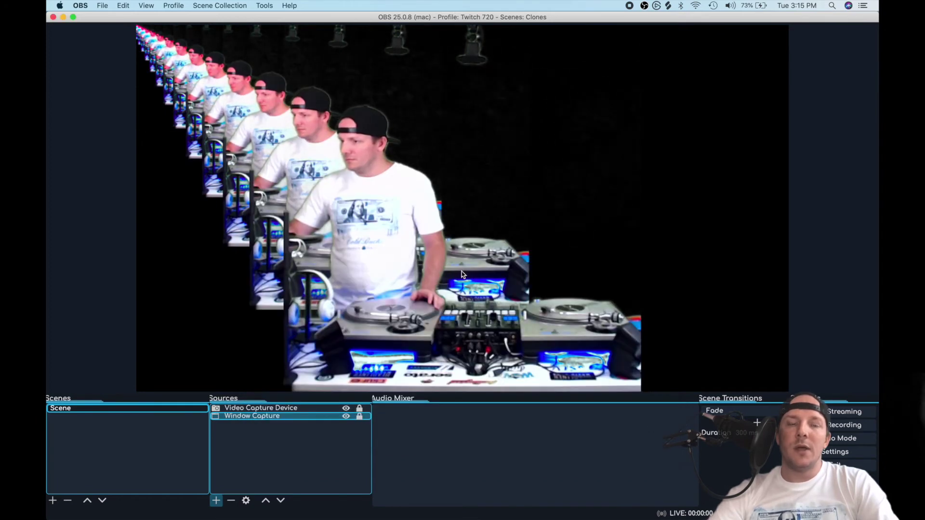
Step: Unlock Window Capture, move its image right and slightly down so the clones recede behind the DJ's right side, and lock it again
{"action": "left_click", "coordinate": [360, 417]}
{"action": "mouse_move", "coordinate": [366, 273]}
{"action": "left_mouse_down"}
{"action": "mouse_move", "coordinate": [414, 306]}
{"action": "mouse_move", "coordinate": [435, 348]}
{"action": "mouse_move", "coordinate": [452, 310]}
{"action": "mouse_move", "coordinate": [489, 290]}
{"action": "left_mouse_up"}
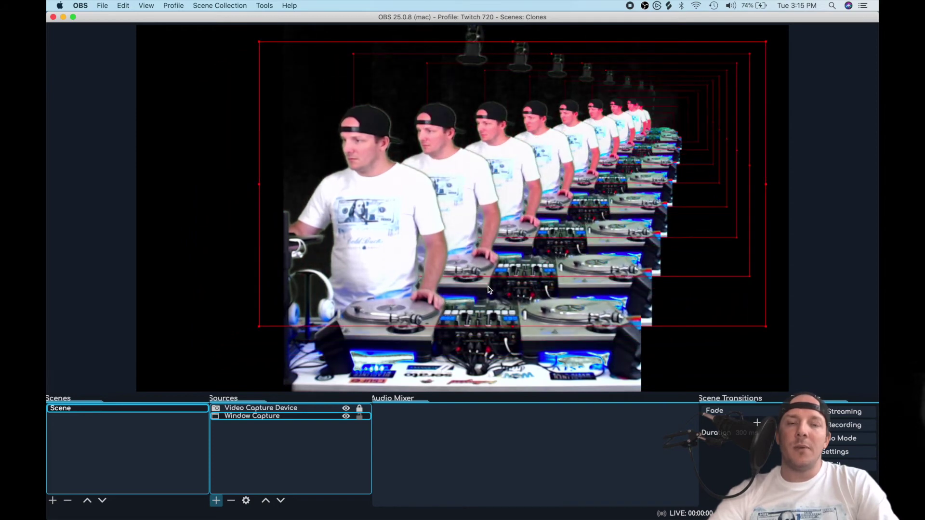
{"action": "left_click", "coordinate": [359, 417]}
{"action": "left_click", "coordinate": [325, 468]}
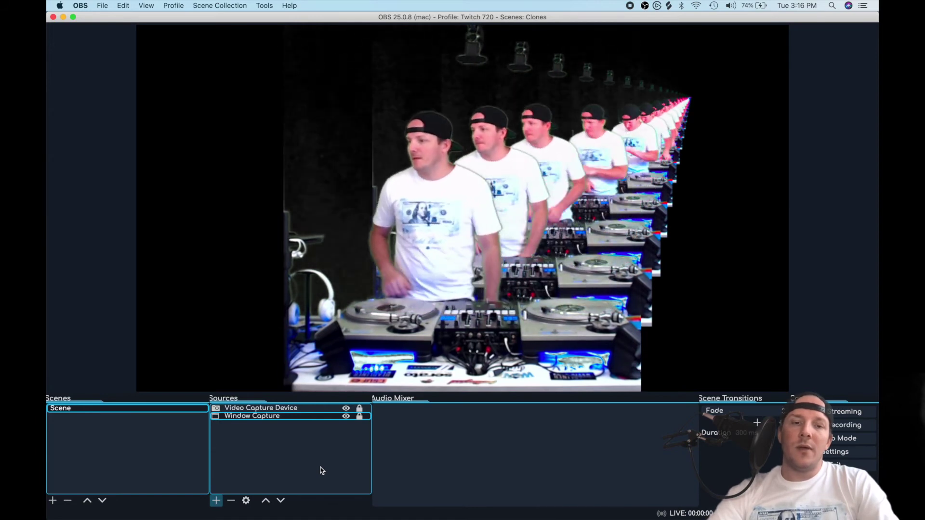
Step: Unlock Window Capture, align it with the canvas's upper-left corner, enlarge it to fill the canvas, and lock it again
{"action": "left_click", "coordinate": [360, 417]}
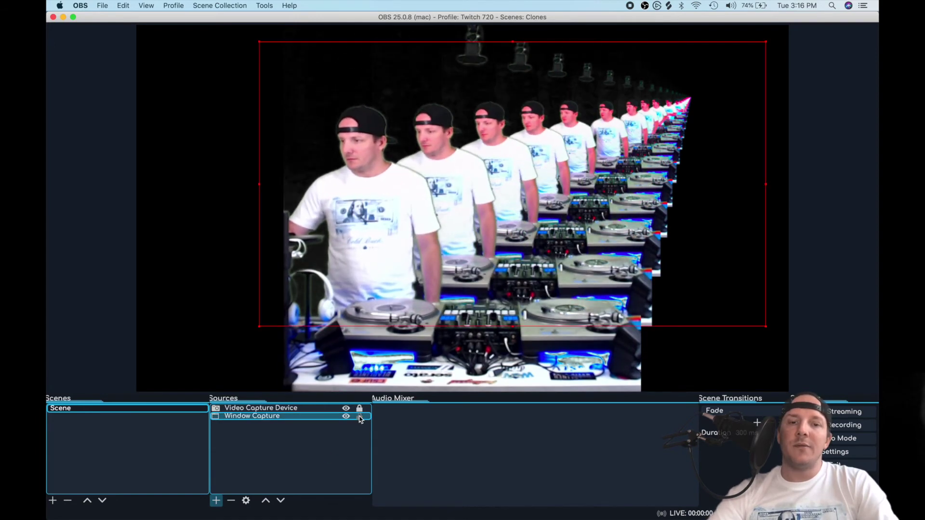
{"action": "left_click_drag", "start_coordinate": [485, 239], "coordinate": [413, 226]}
{"action": "mouse_move", "coordinate": [413, 227]}
{"action": "left_mouse_down"}
{"action": "mouse_move", "coordinate": [410, 241]}
{"action": "mouse_move", "coordinate": [362, 221]}
{"action": "left_mouse_up"}
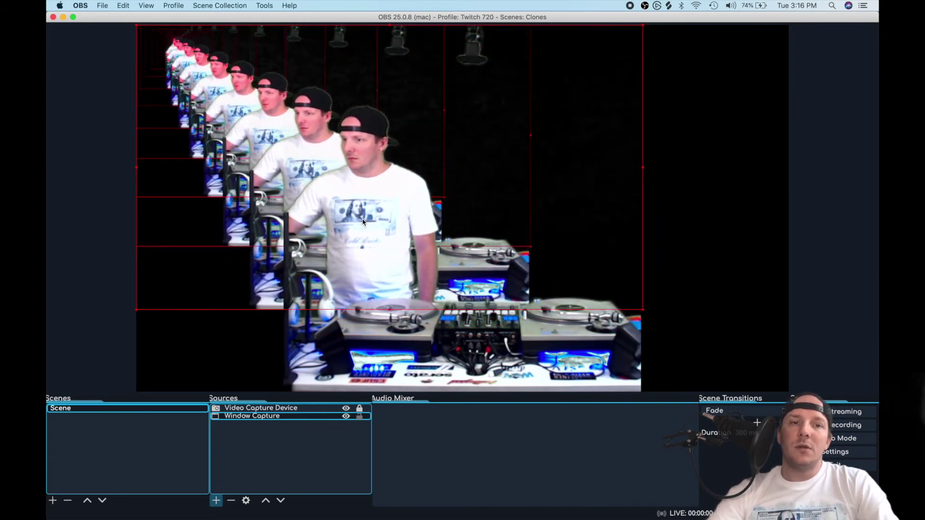
{"action": "left_click_drag", "start_coordinate": [644, 314], "coordinate": [788, 388]}
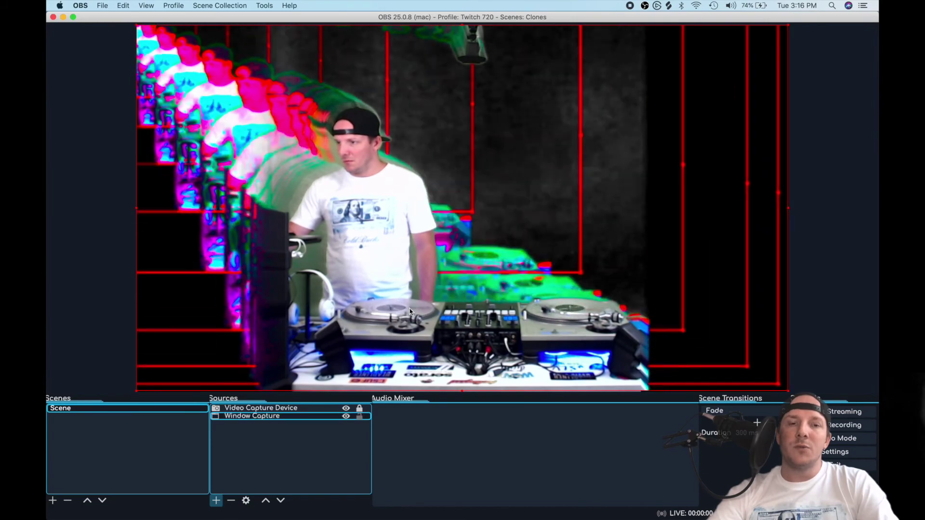
{"action": "left_click", "coordinate": [361, 417]}
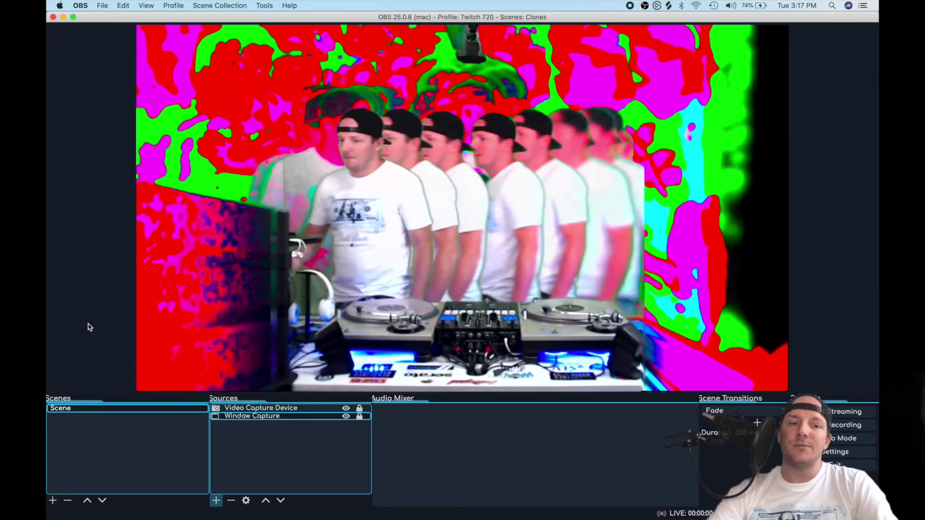
Step: Copy the Video Capture Device source from the clone scene
{"action": "left_click", "coordinate": [227, 409]}
{"action": "left_click", "coordinate": [243, 417]}
{"action": "left_click", "coordinate": [258, 409]}
{"action": "right_click", "coordinate": [258, 411]}
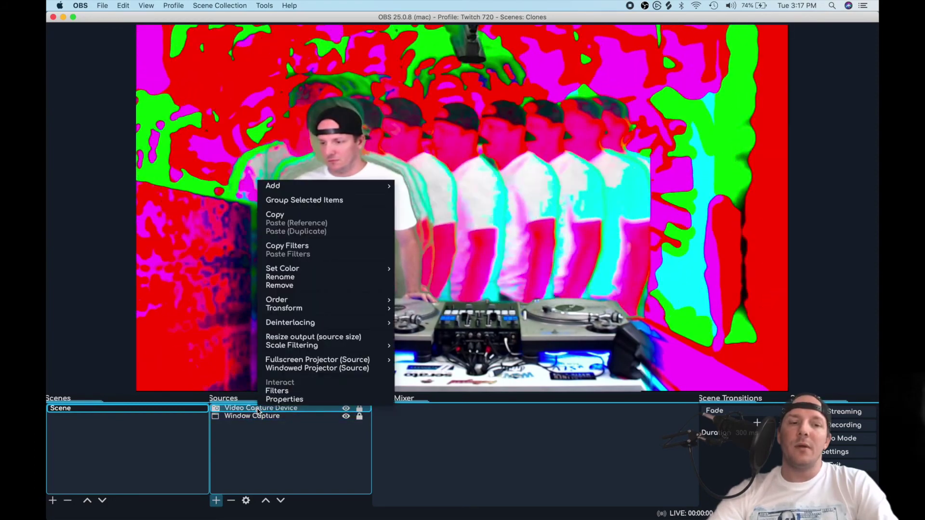
{"action": "left_click", "coordinate": [302, 218]}
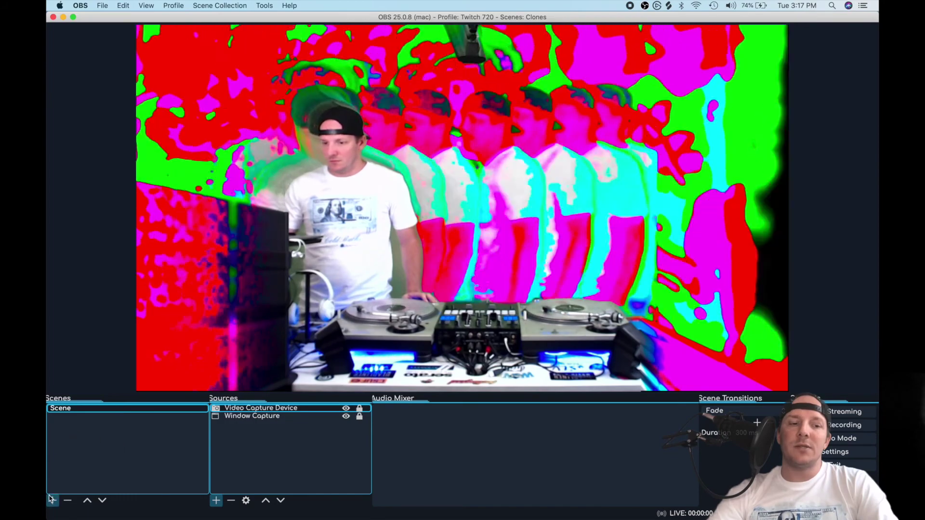
Step: Add a scene with the default name Scene 2, paste the copied camera into it as a reference, and lock it
{"action": "left_click", "coordinate": [52, 500]}
{"action": "key", "text": "Return"}
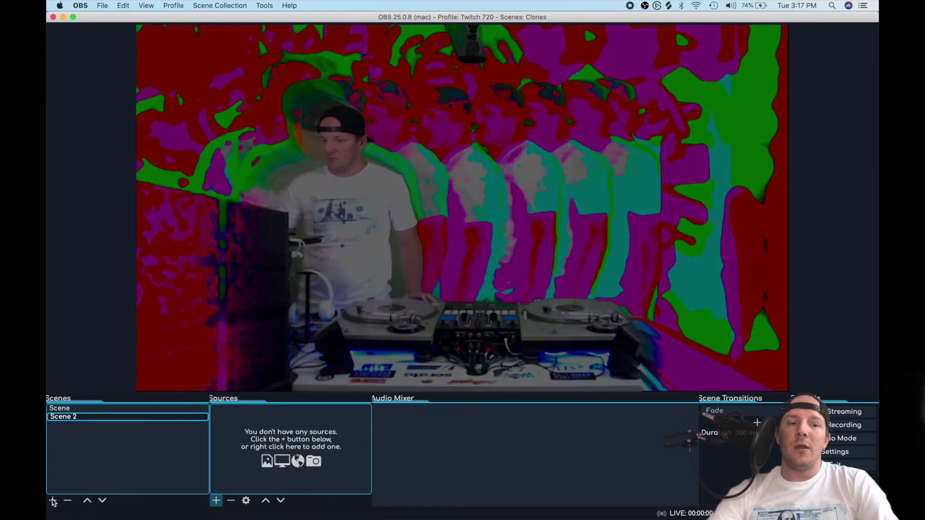
{"action": "right_click", "coordinate": [235, 418]}
{"action": "mouse_move", "coordinate": [248, 425]}
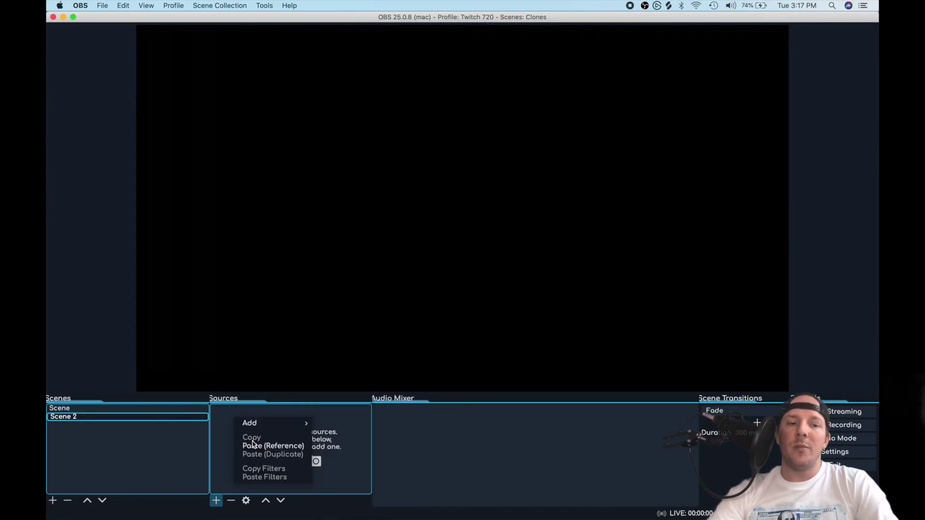
{"action": "left_click", "coordinate": [252, 445]}
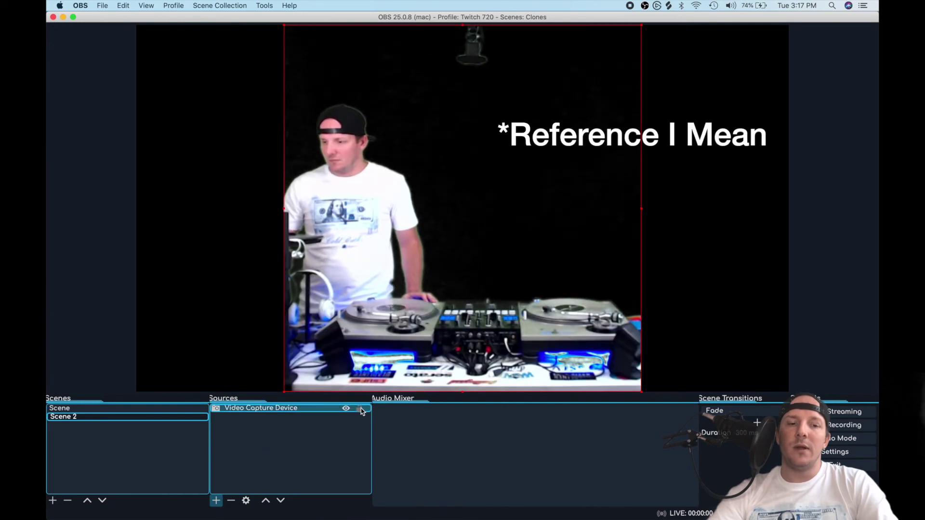
{"action": "left_click", "coordinate": [132, 417]}
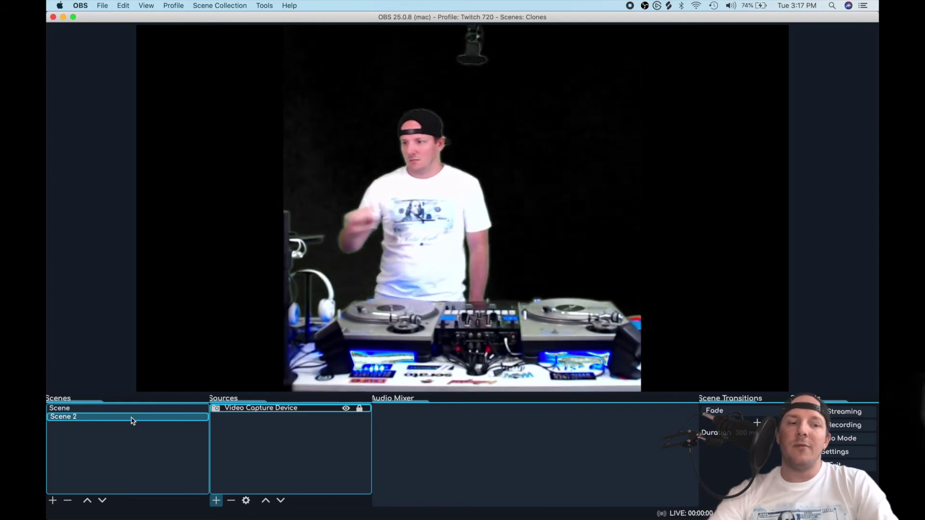
Step: Switch back and forth between Scene and Scene 2 to reset the accumulated clone trails, ending on Scene
{"action": "left_click", "coordinate": [131, 408]}
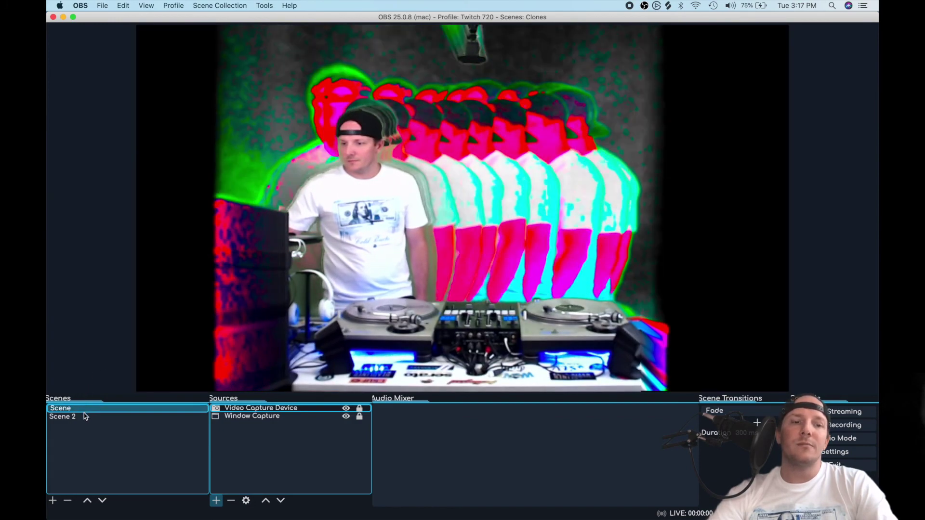
{"action": "left_click", "coordinate": [84, 416]}
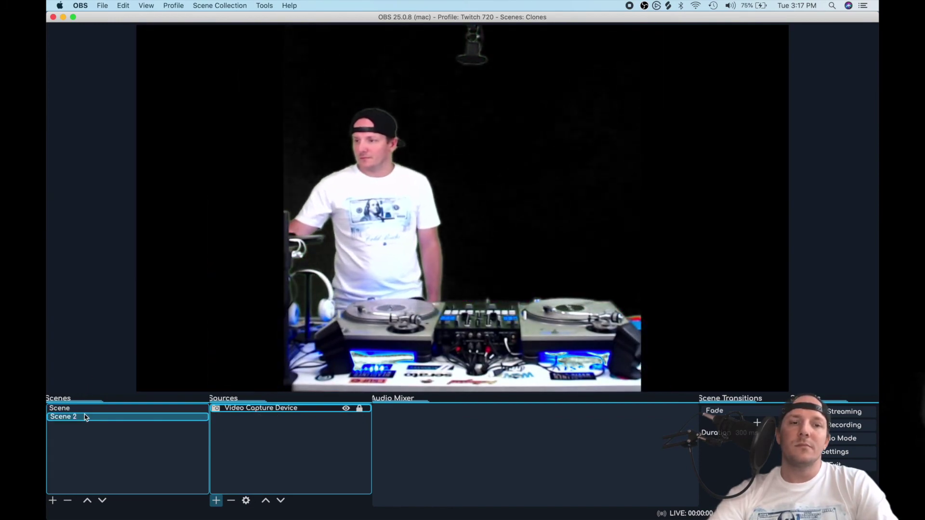
{"action": "left_click", "coordinate": [85, 412]}
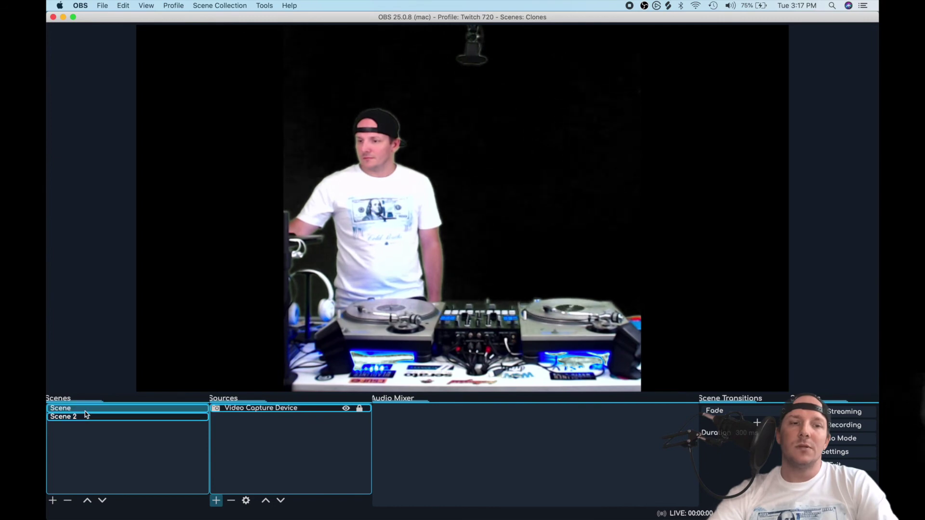
{"action": "left_click", "coordinate": [85, 411]}
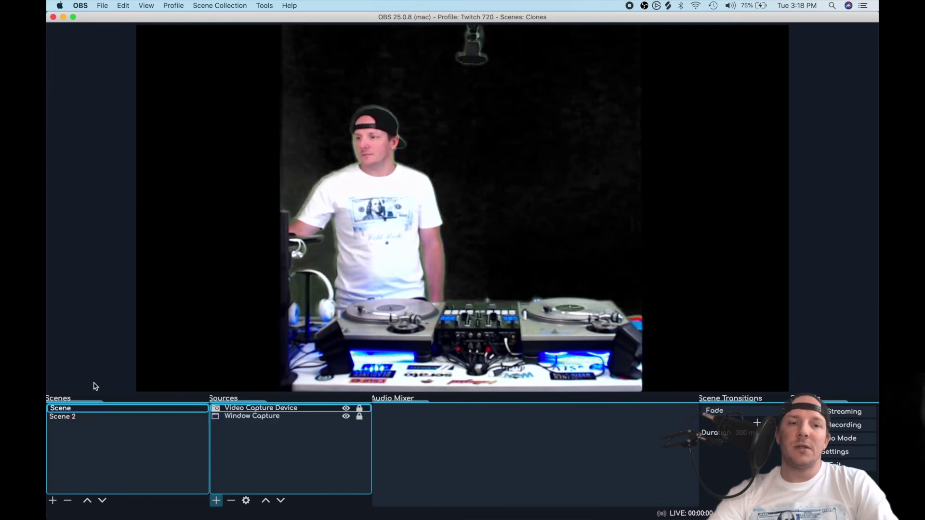